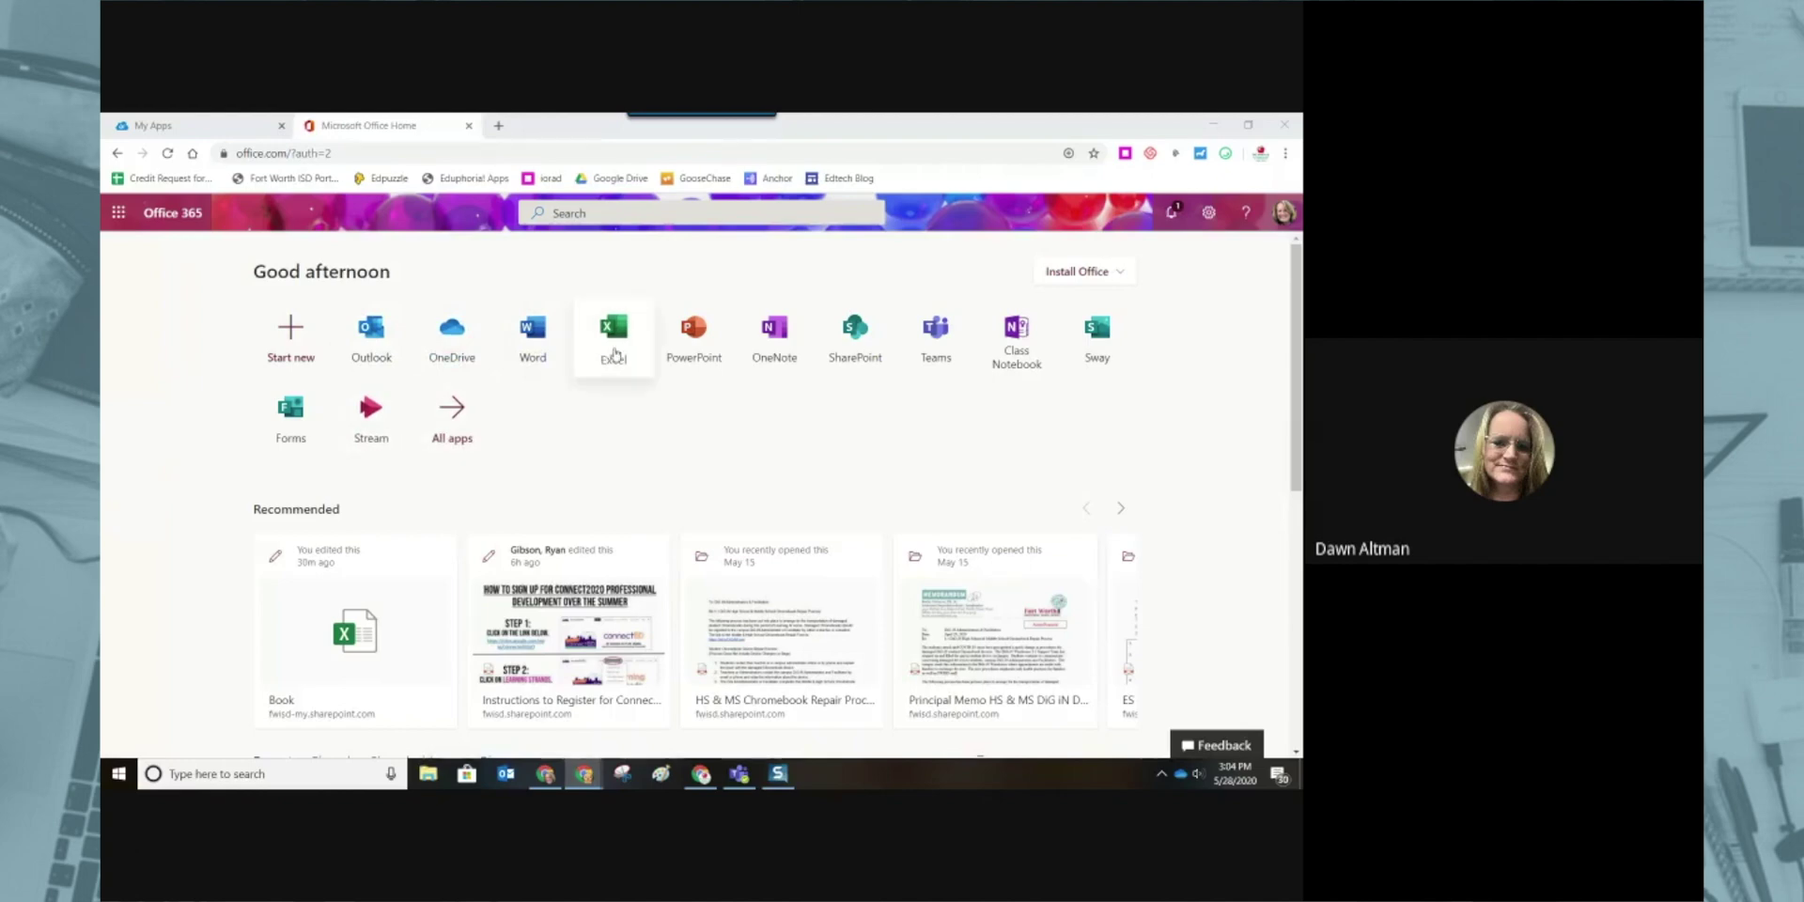
Step: Open Excel from the Office 365 home page and create a new blank workbook
{"action": "left_click", "coordinate": [615, 341]}
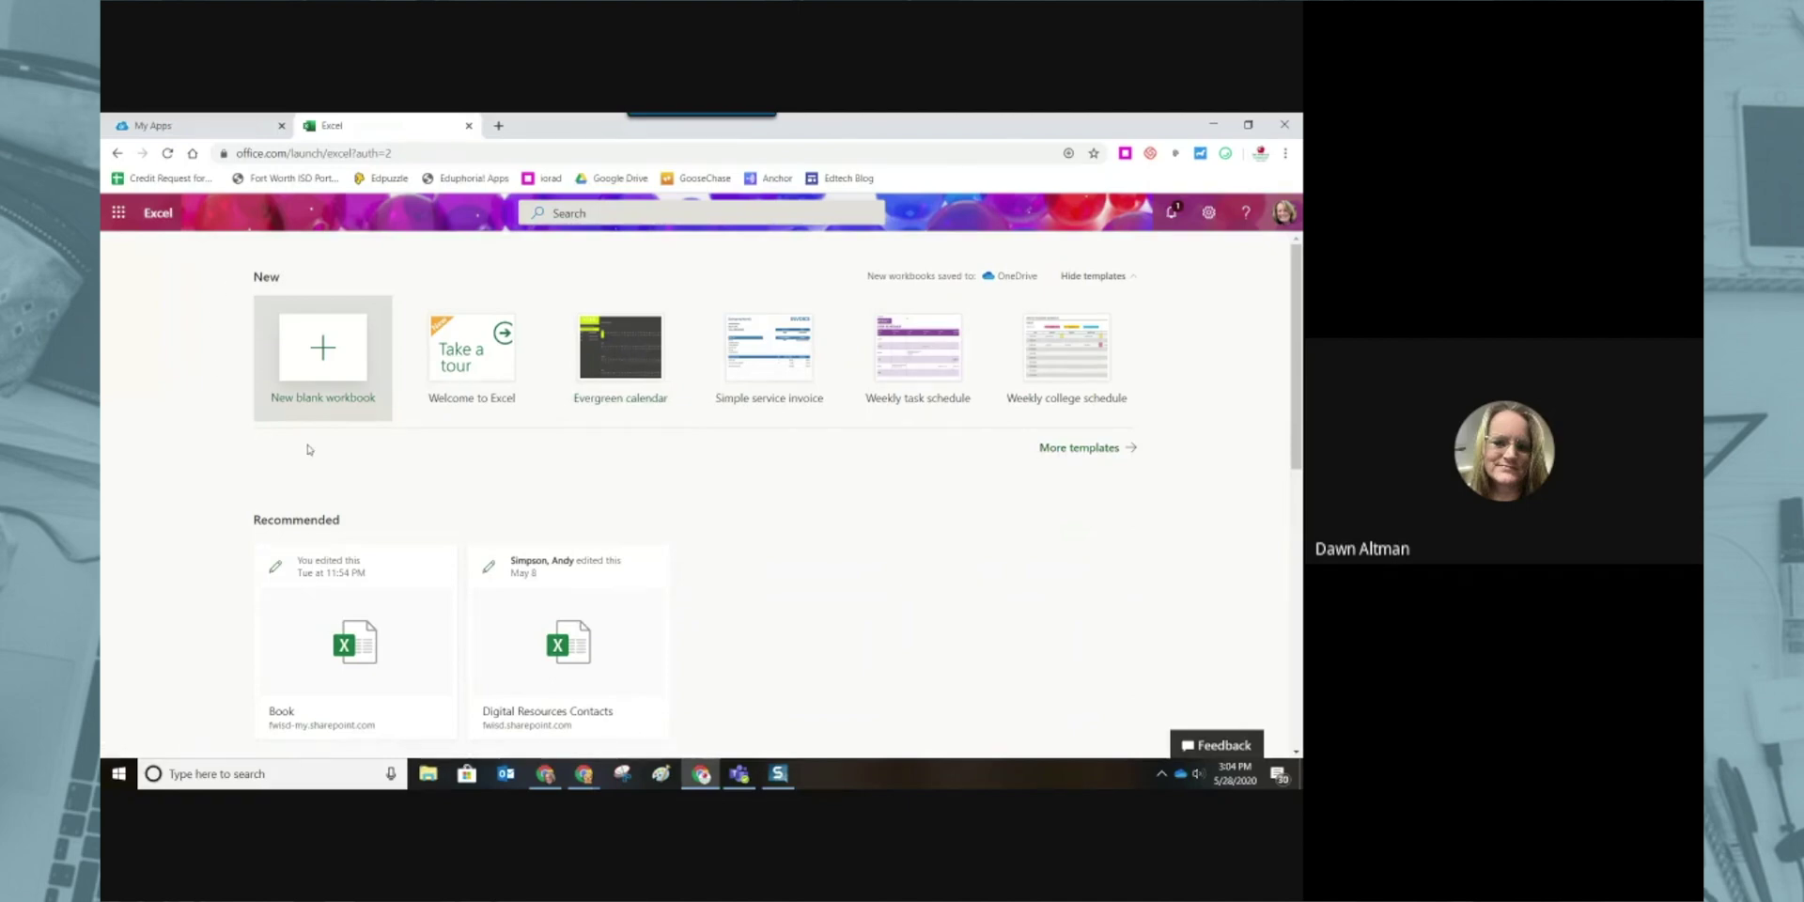
{"action": "left_click", "coordinate": [322, 362]}
{"action": "left_click", "coordinate": [320, 366]}
{"action": "left_click", "coordinate": [349, 414]}
{"action": "left_click", "coordinate": [319, 356]}
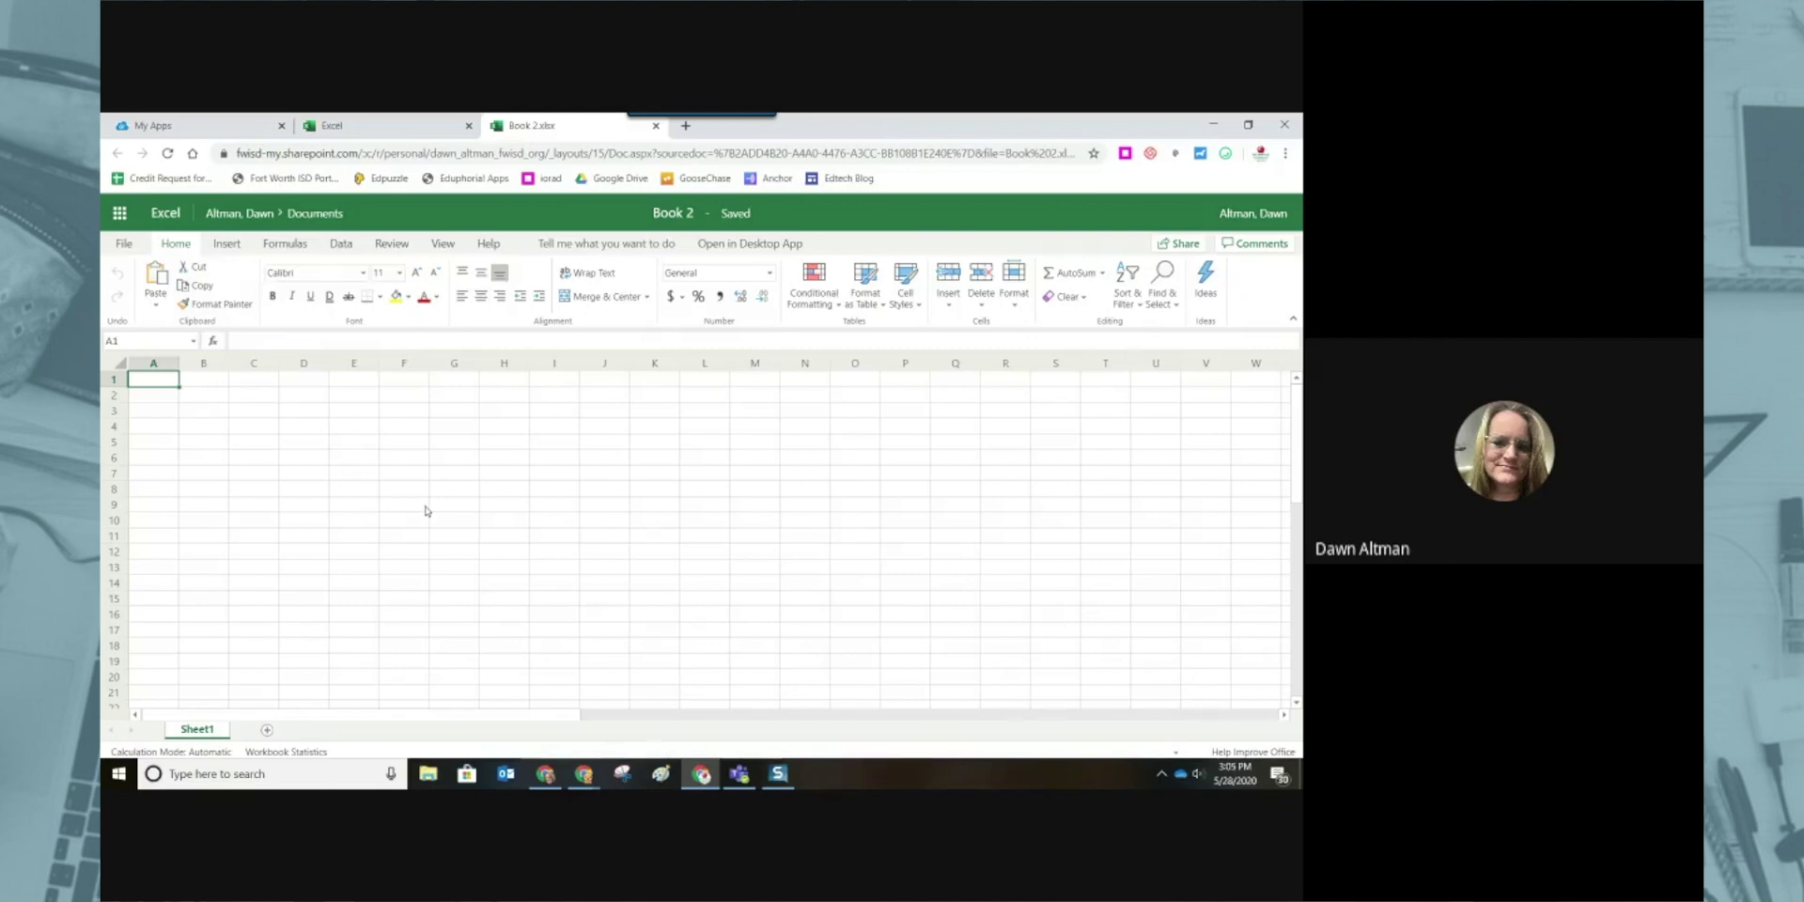
Step: Review the My Apps and Excel start pages, return to the workbook, and look over the Office 365 app list
{"action": "left_click", "coordinate": [202, 125]}
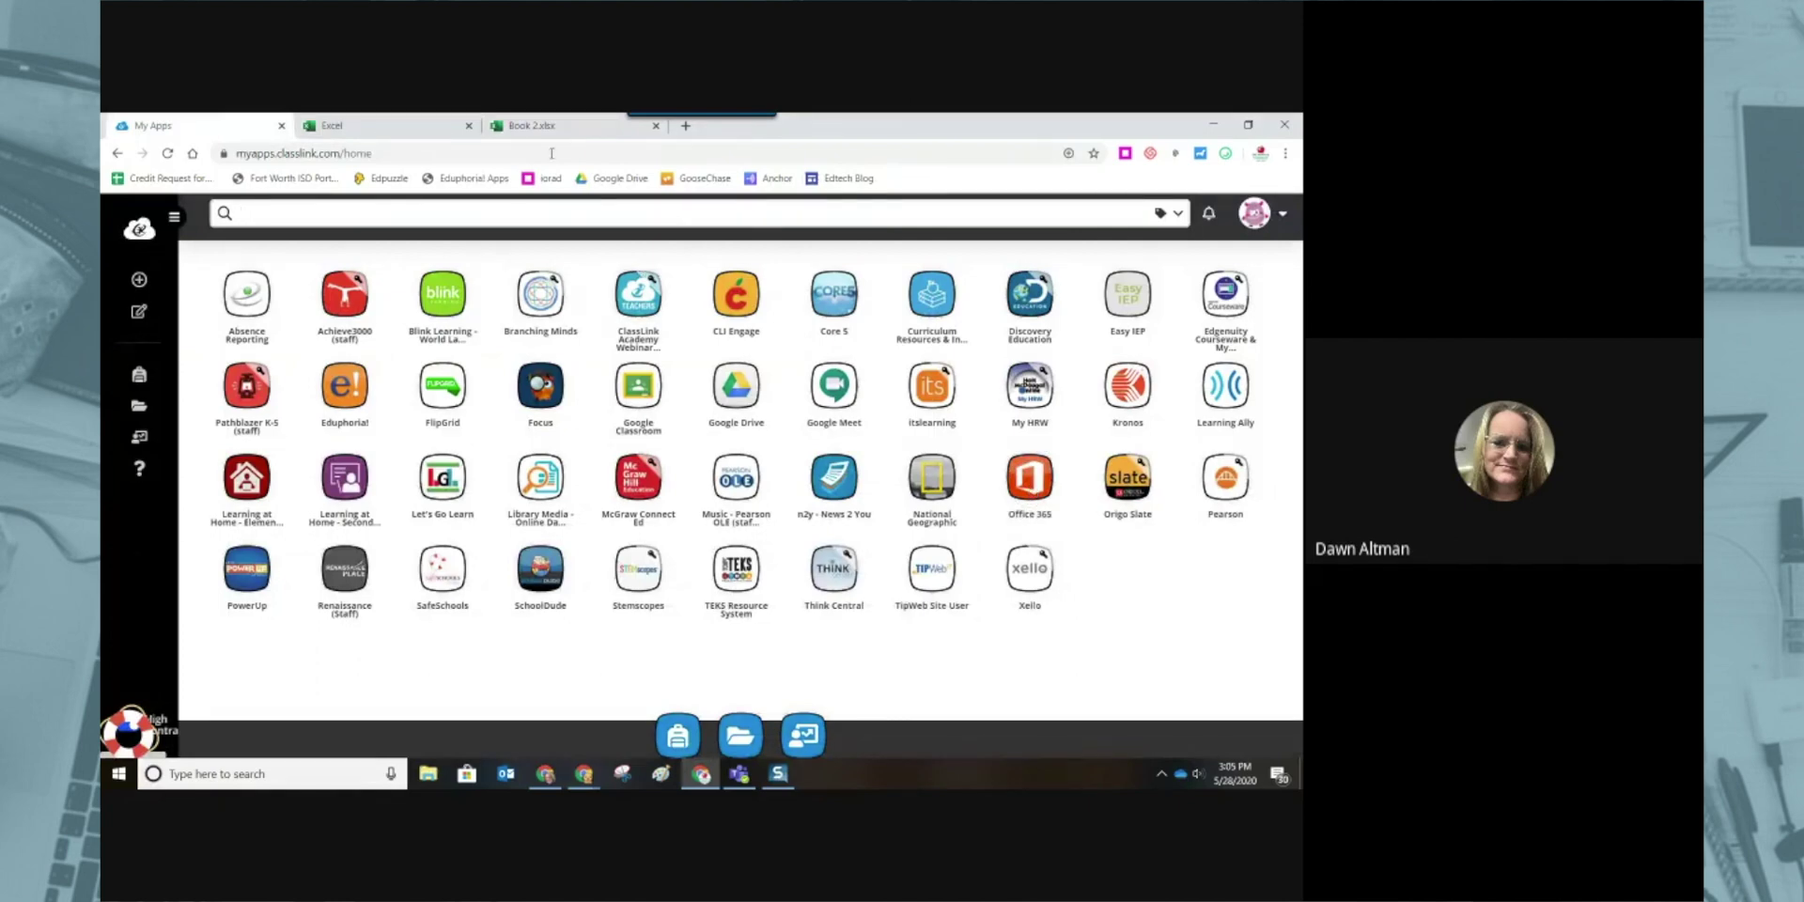
{"action": "left_click", "coordinate": [396, 132]}
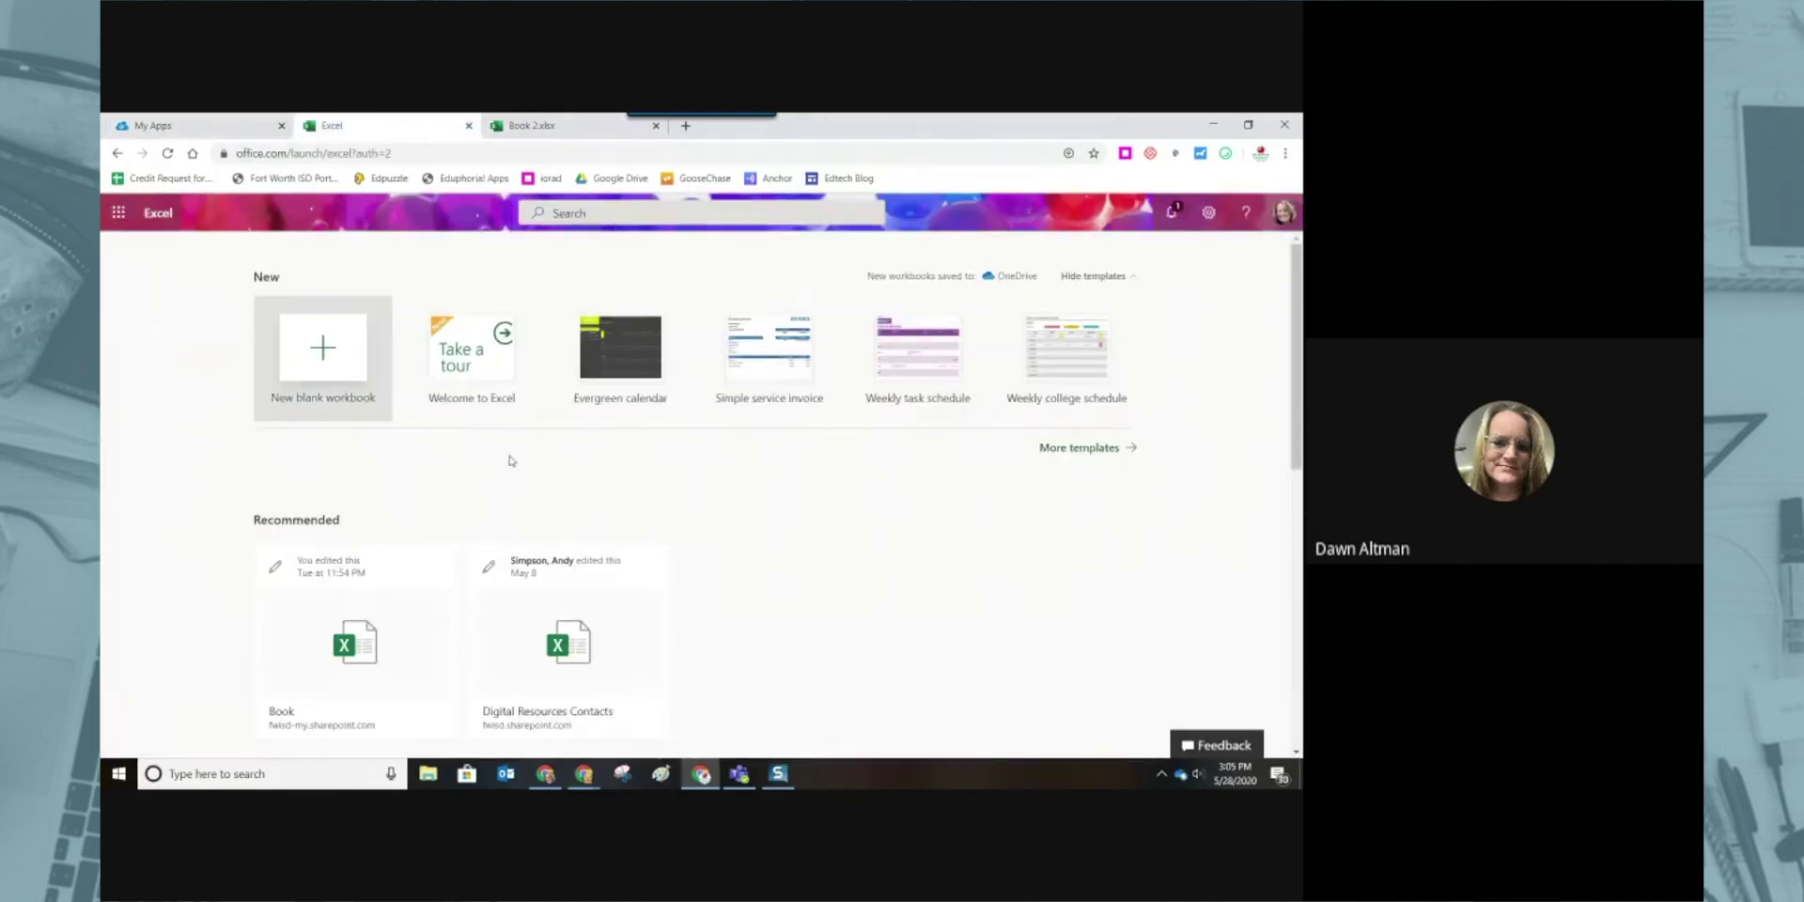
{"action": "left_click", "coordinate": [535, 125]}
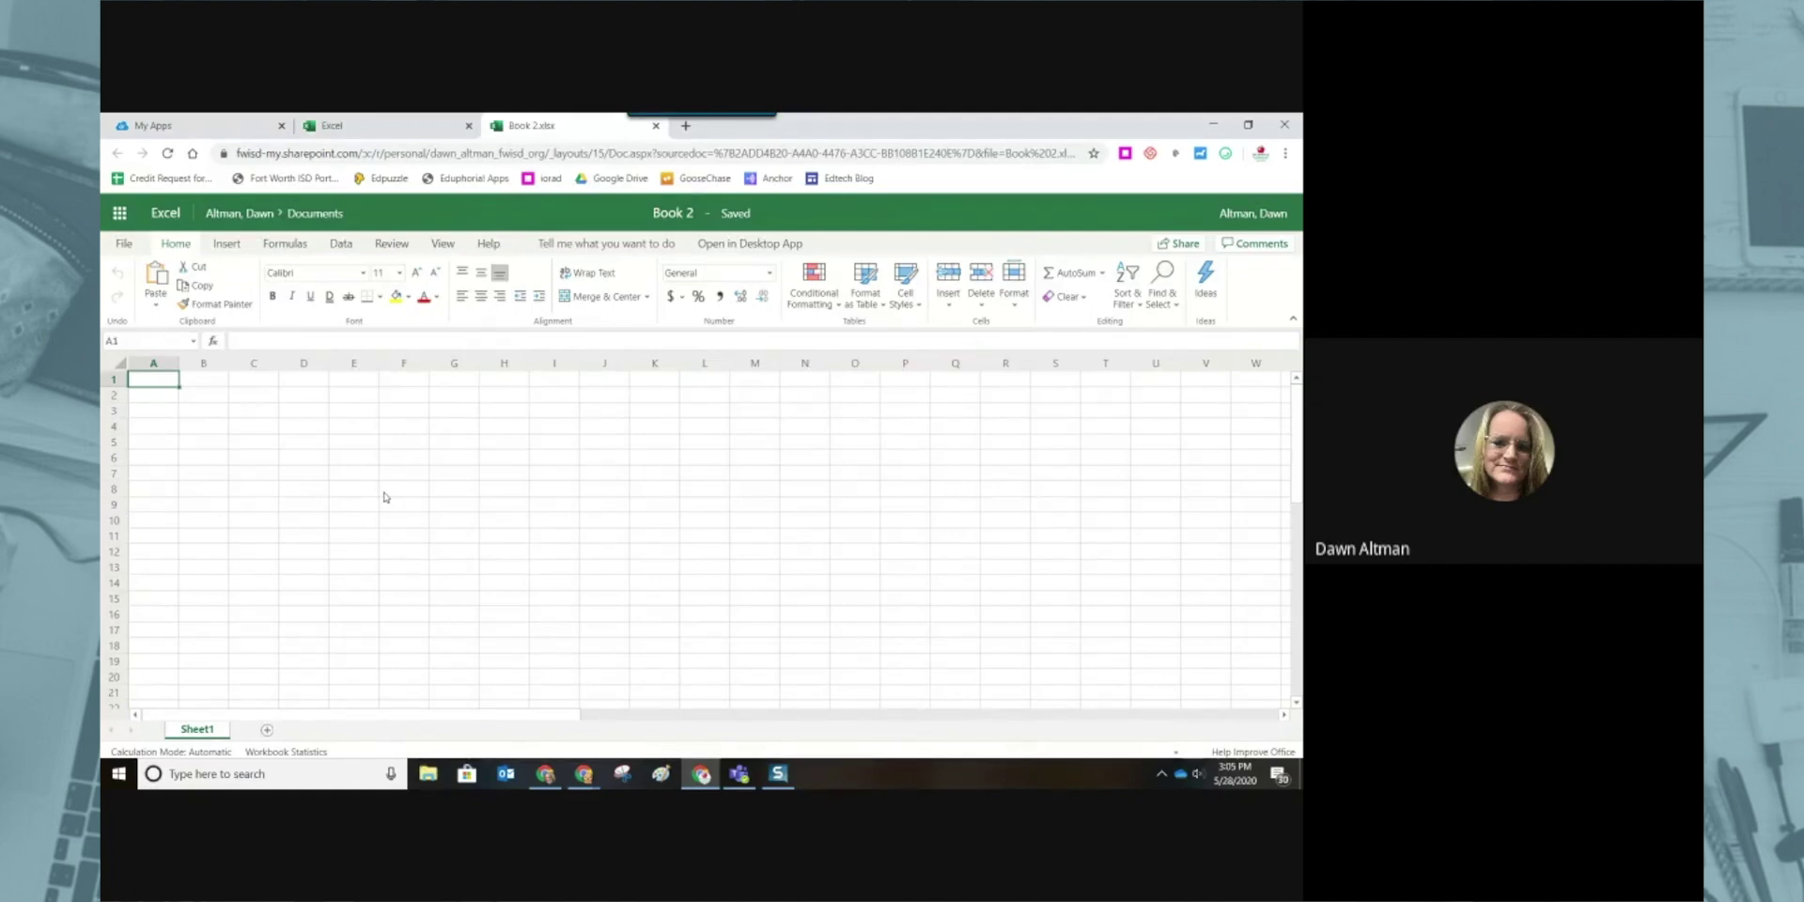
{"action": "left_click", "coordinate": [118, 216]}
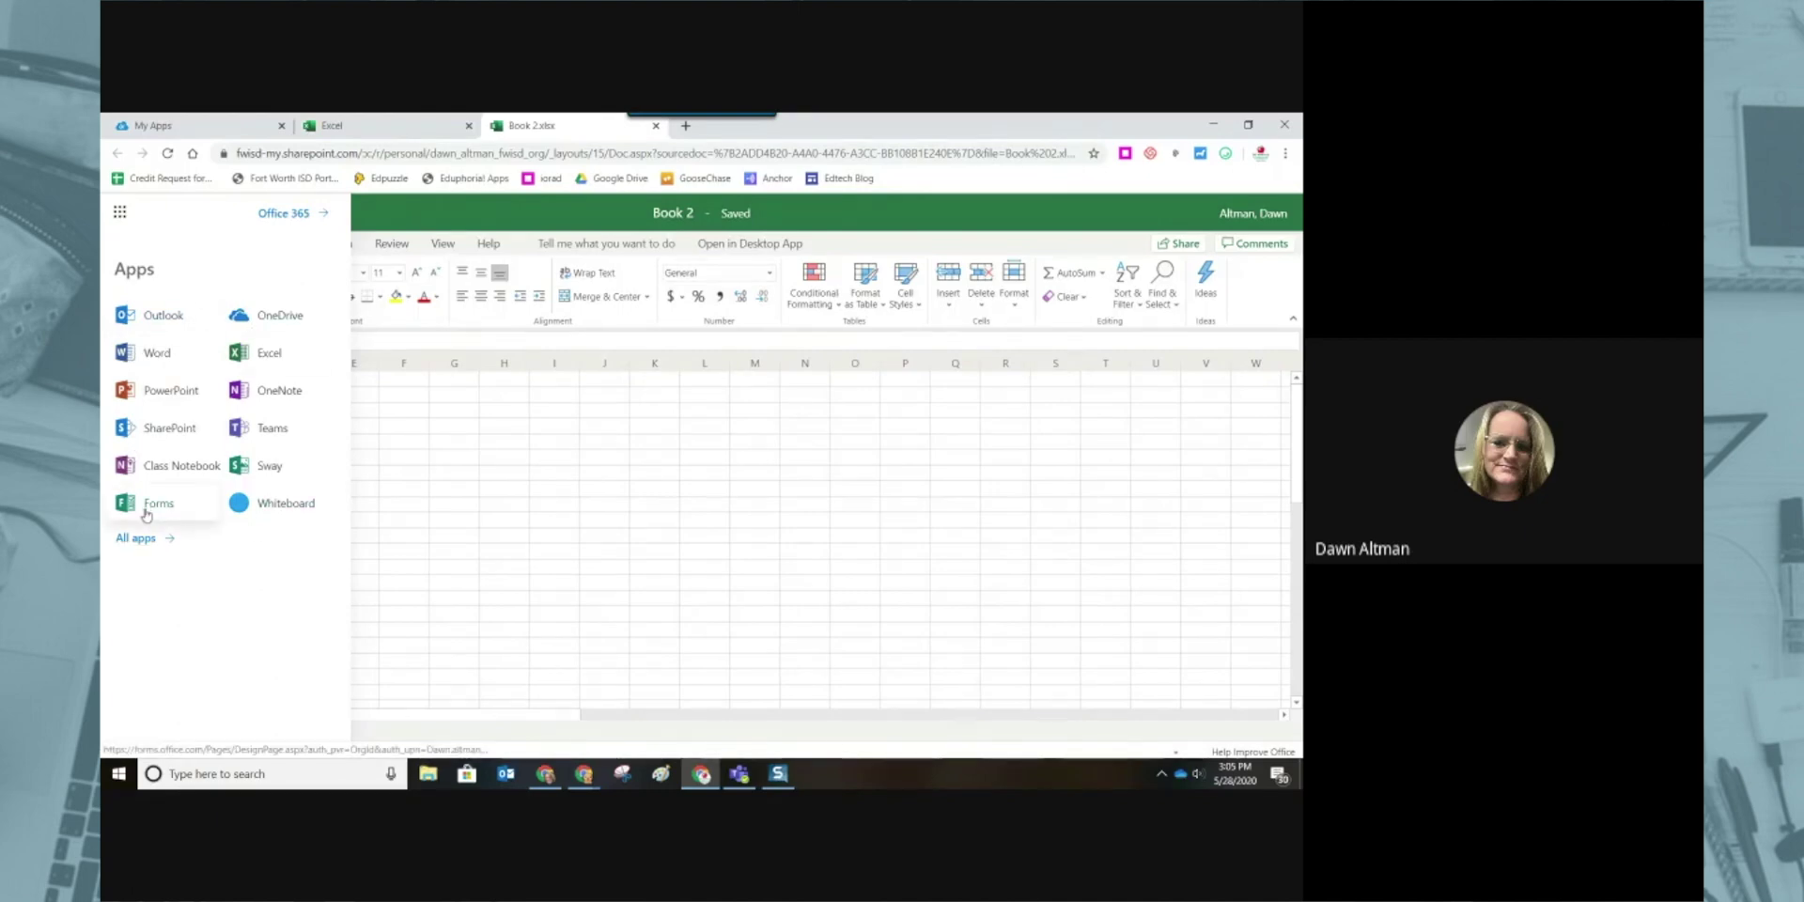
{"action": "left_click", "coordinate": [370, 400]}
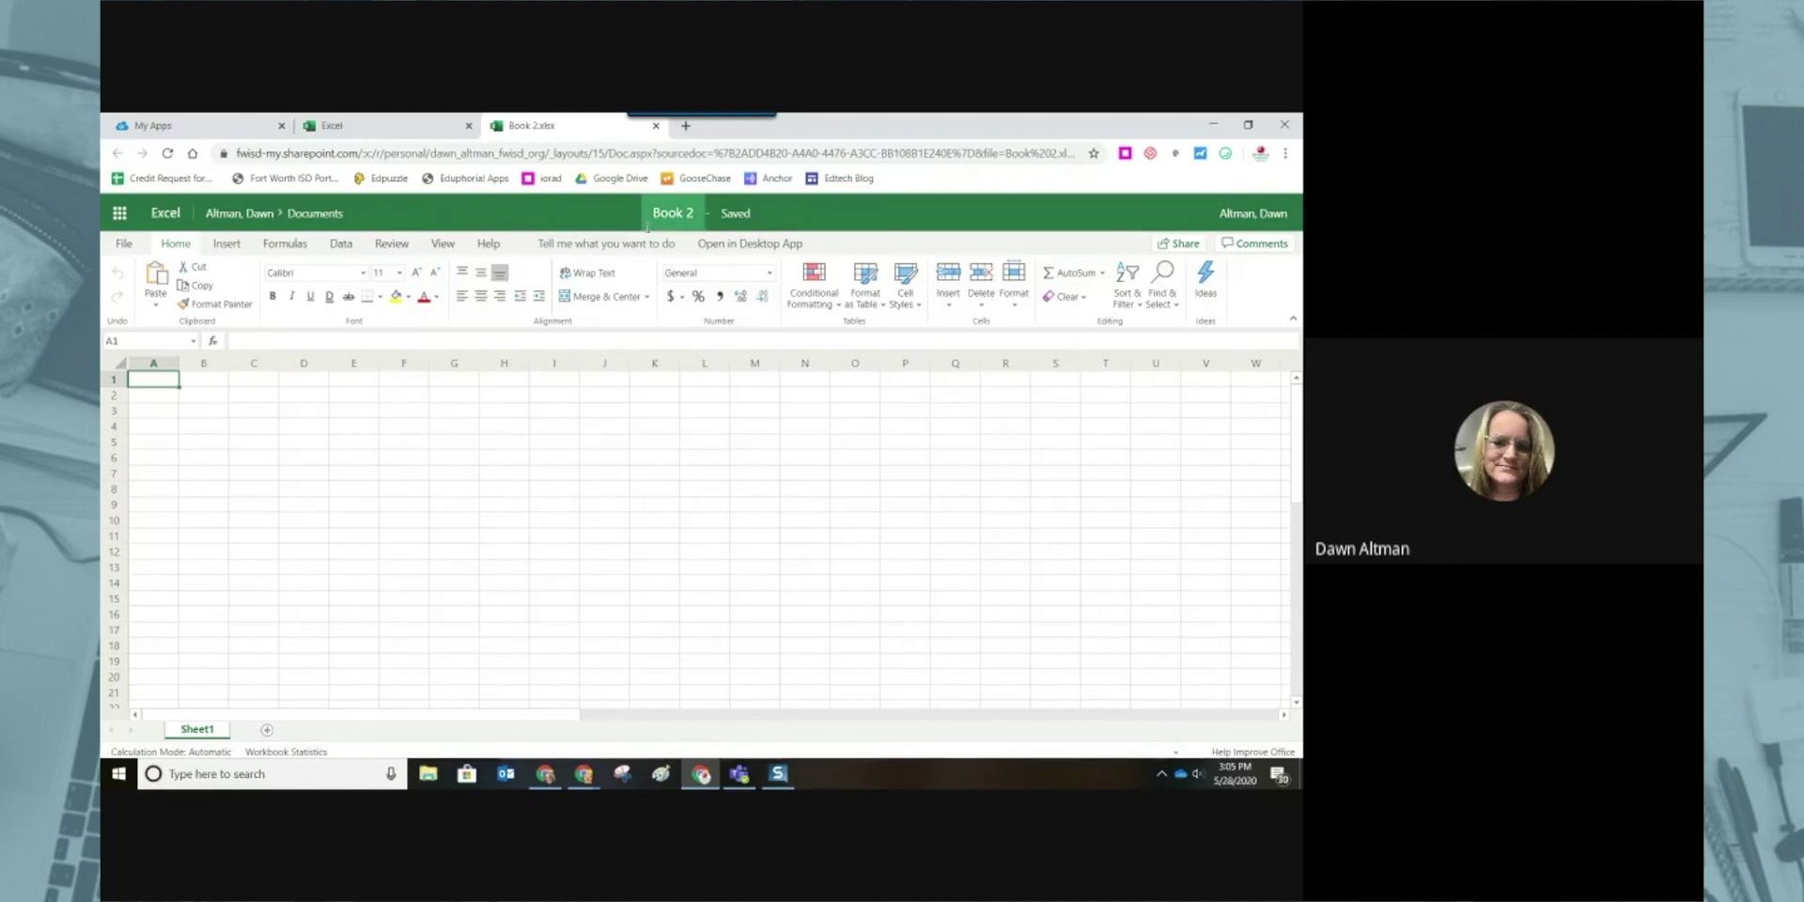
Step: Rename the workbook as Fun with Numbers
{"action": "left_click", "coordinate": [692, 215]}
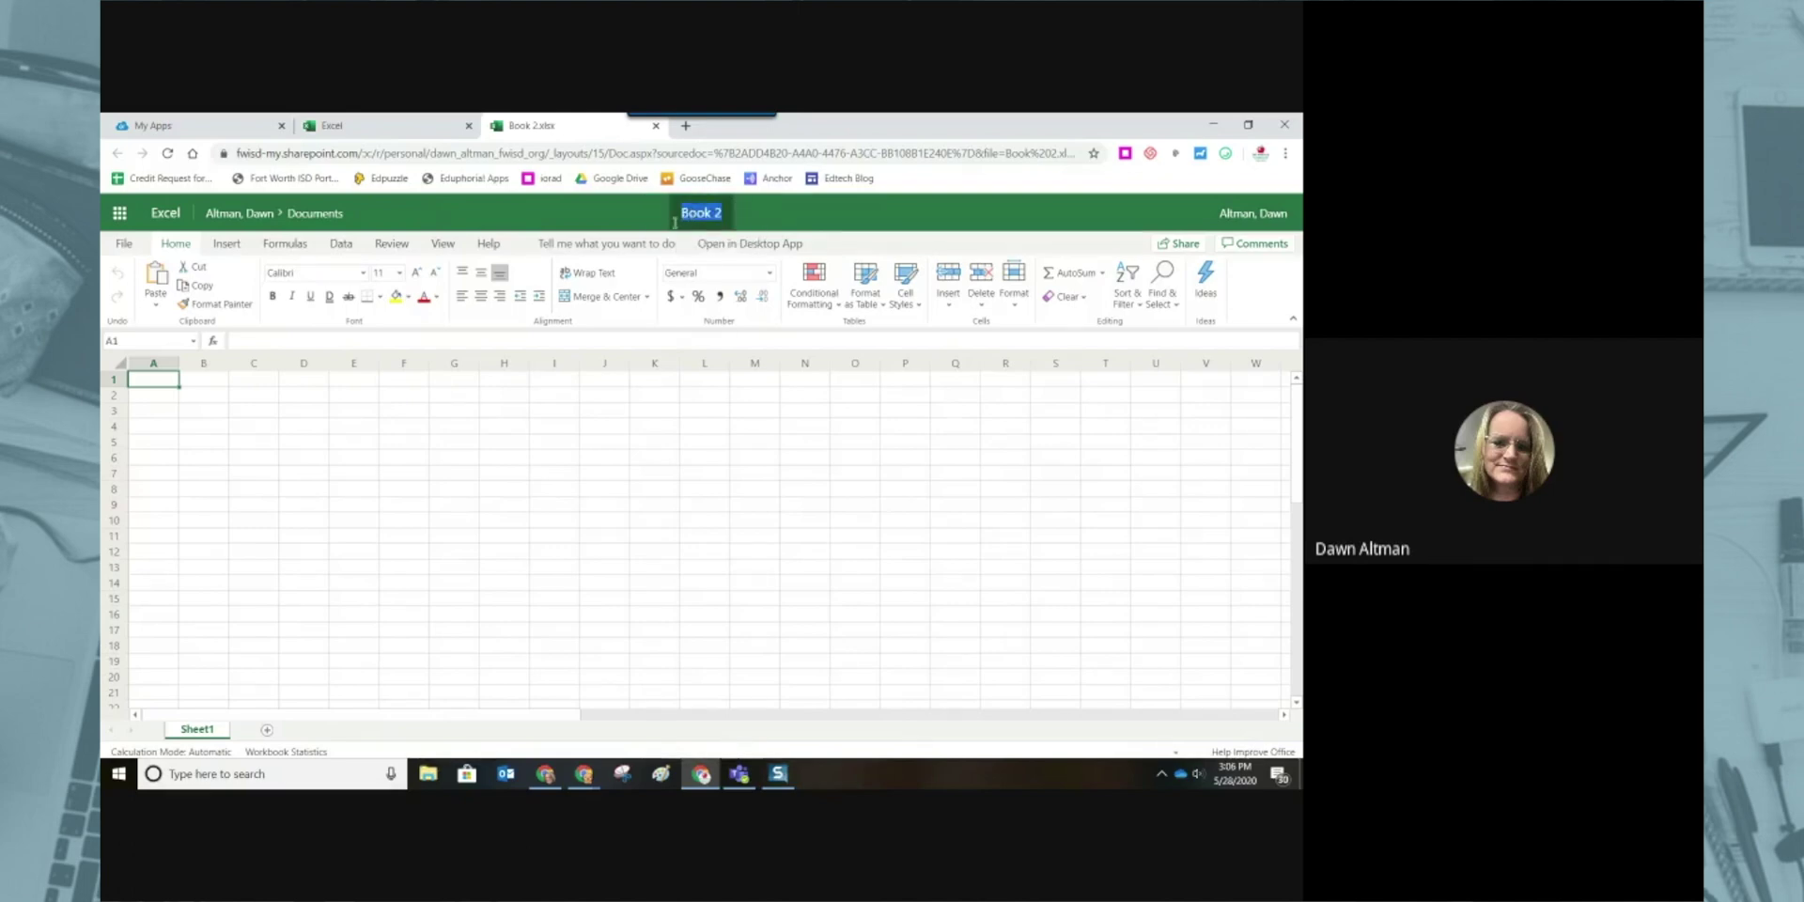
{"action": "type", "text": "Fun with Num"}
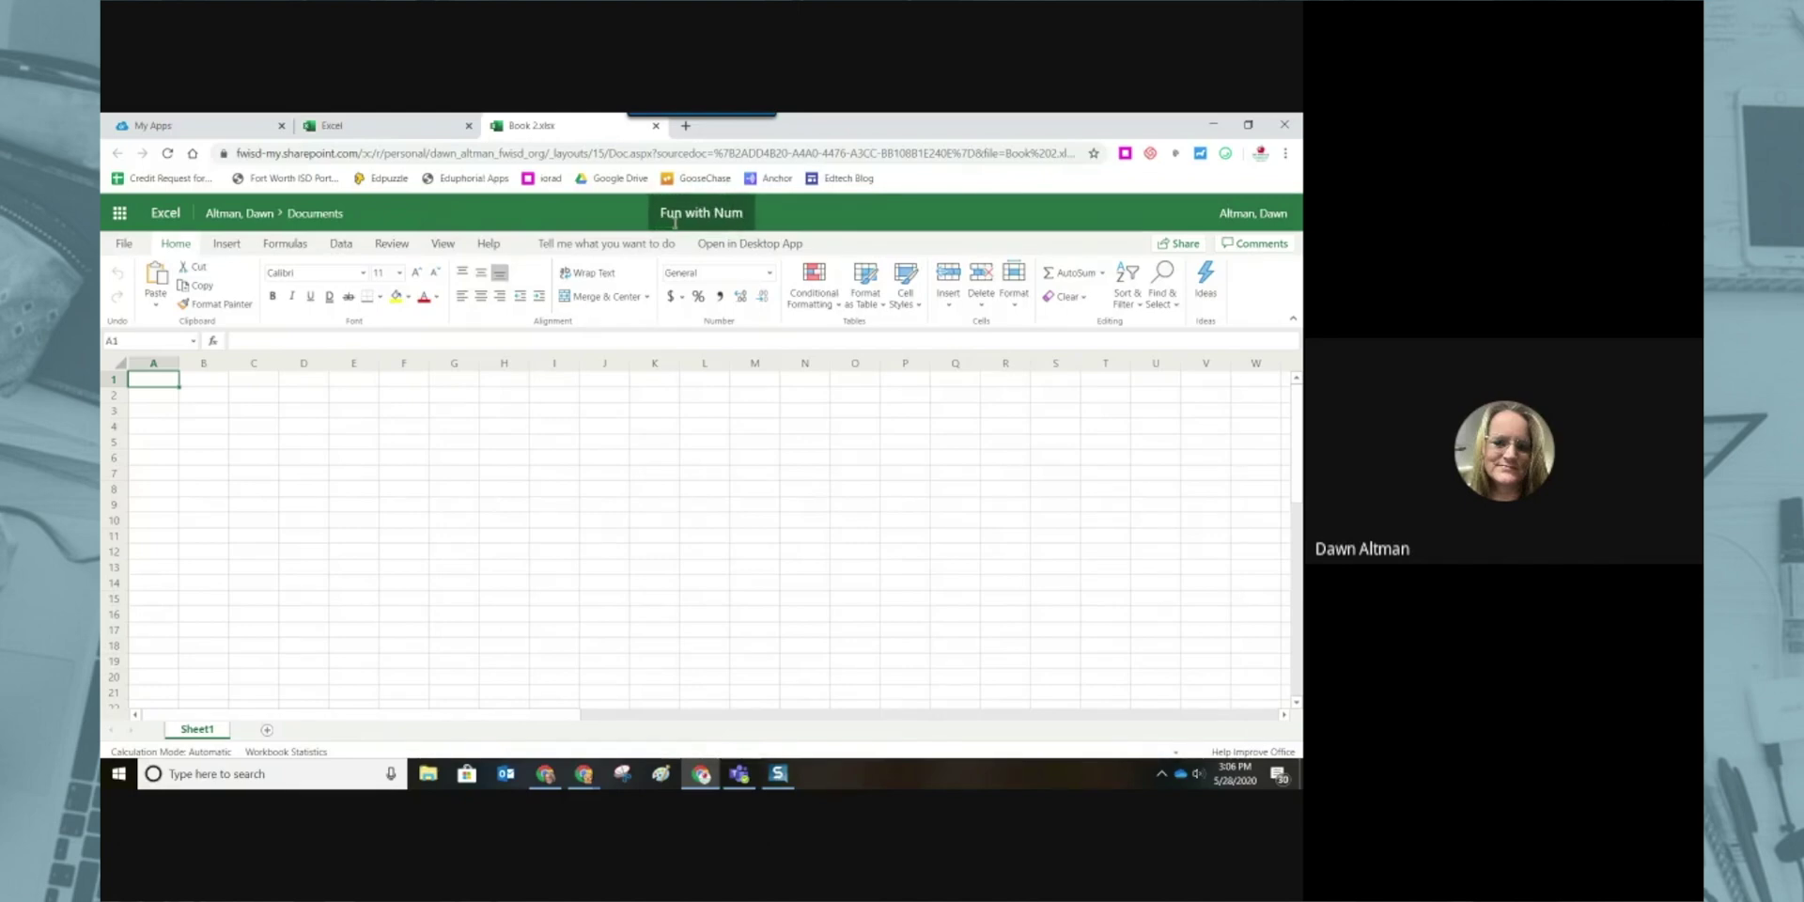
{"action": "type", "text": "bers"}
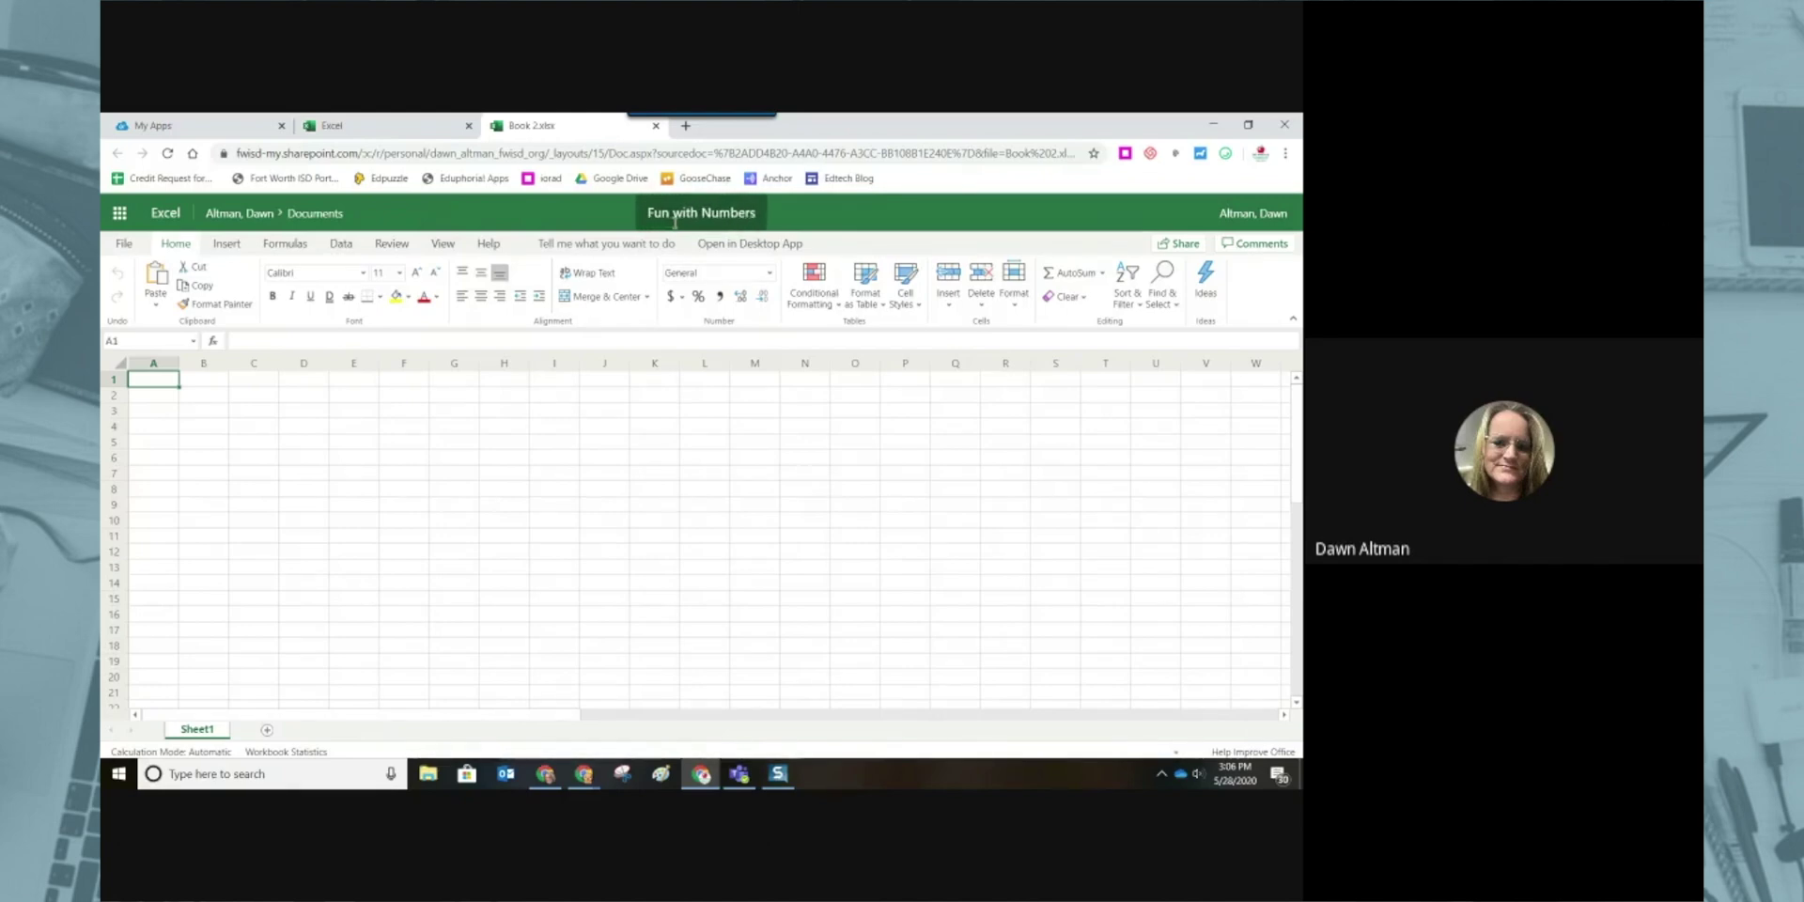
{"action": "key", "text": "Return"}
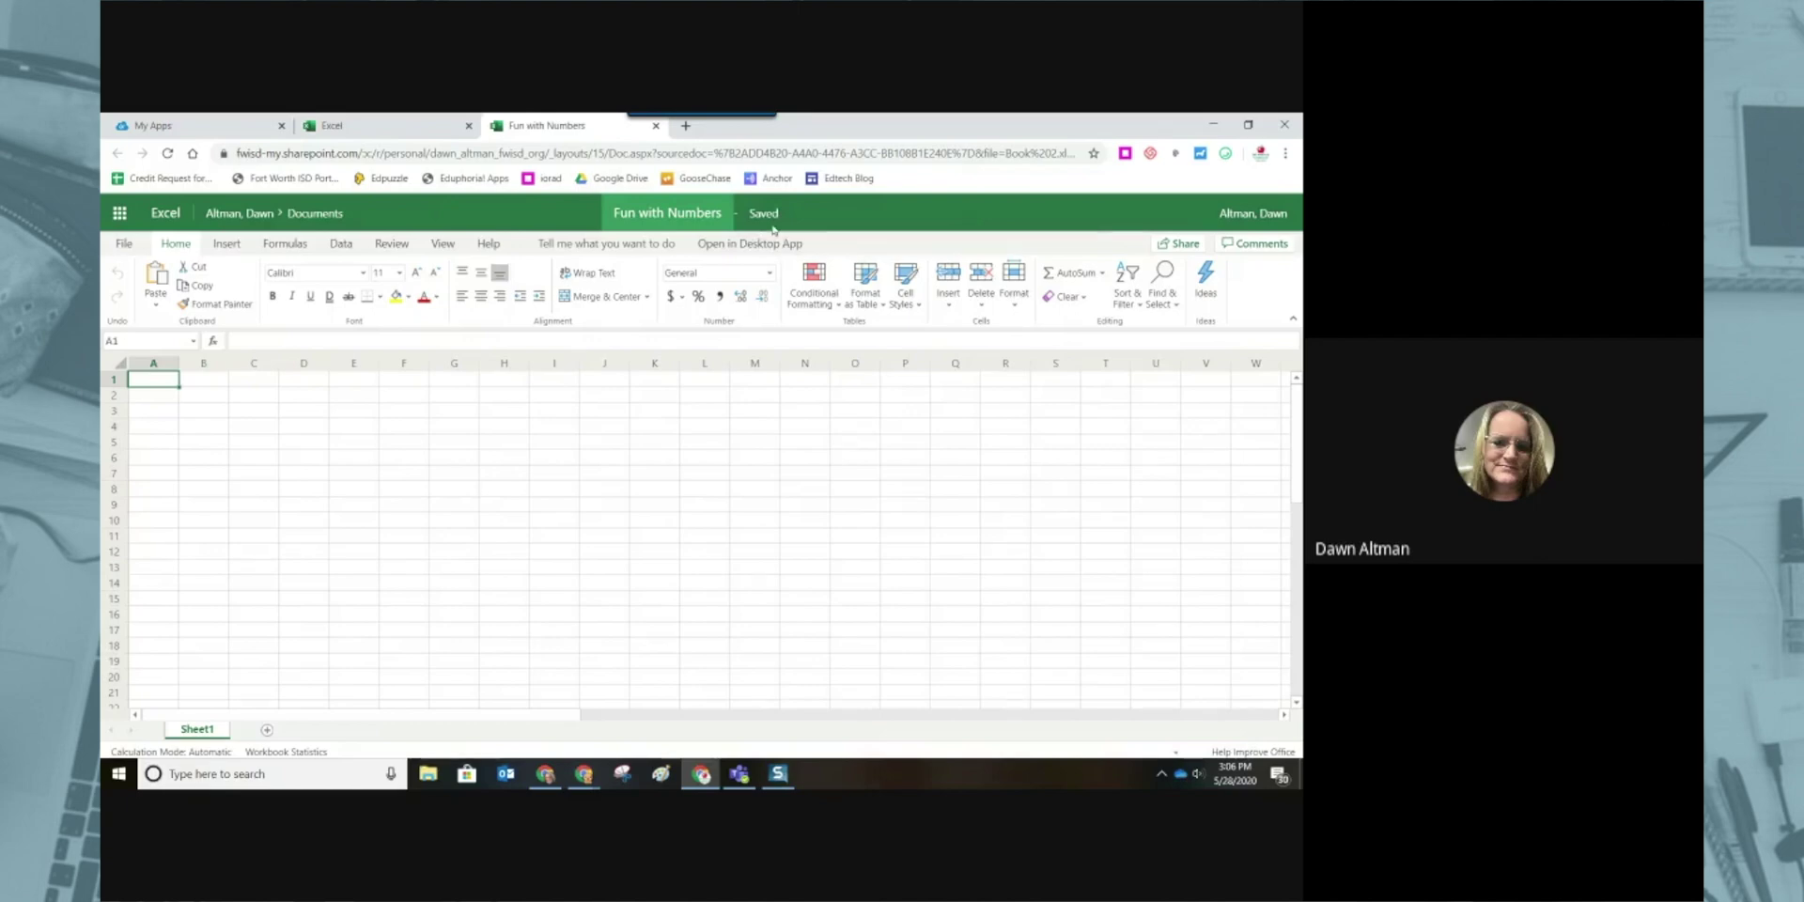
{"action": "left_click", "coordinate": [765, 215]}
{"action": "left_click", "coordinate": [766, 215]}
{"action": "key", "text": "ctrl"}
{"action": "key", "text": "ctrl"}
{"action": "key", "text": "ctrl"}
Step: Look over the workbook's file commands, including Save As, and return to the sheet
{"action": "left_click", "coordinate": [127, 245]}
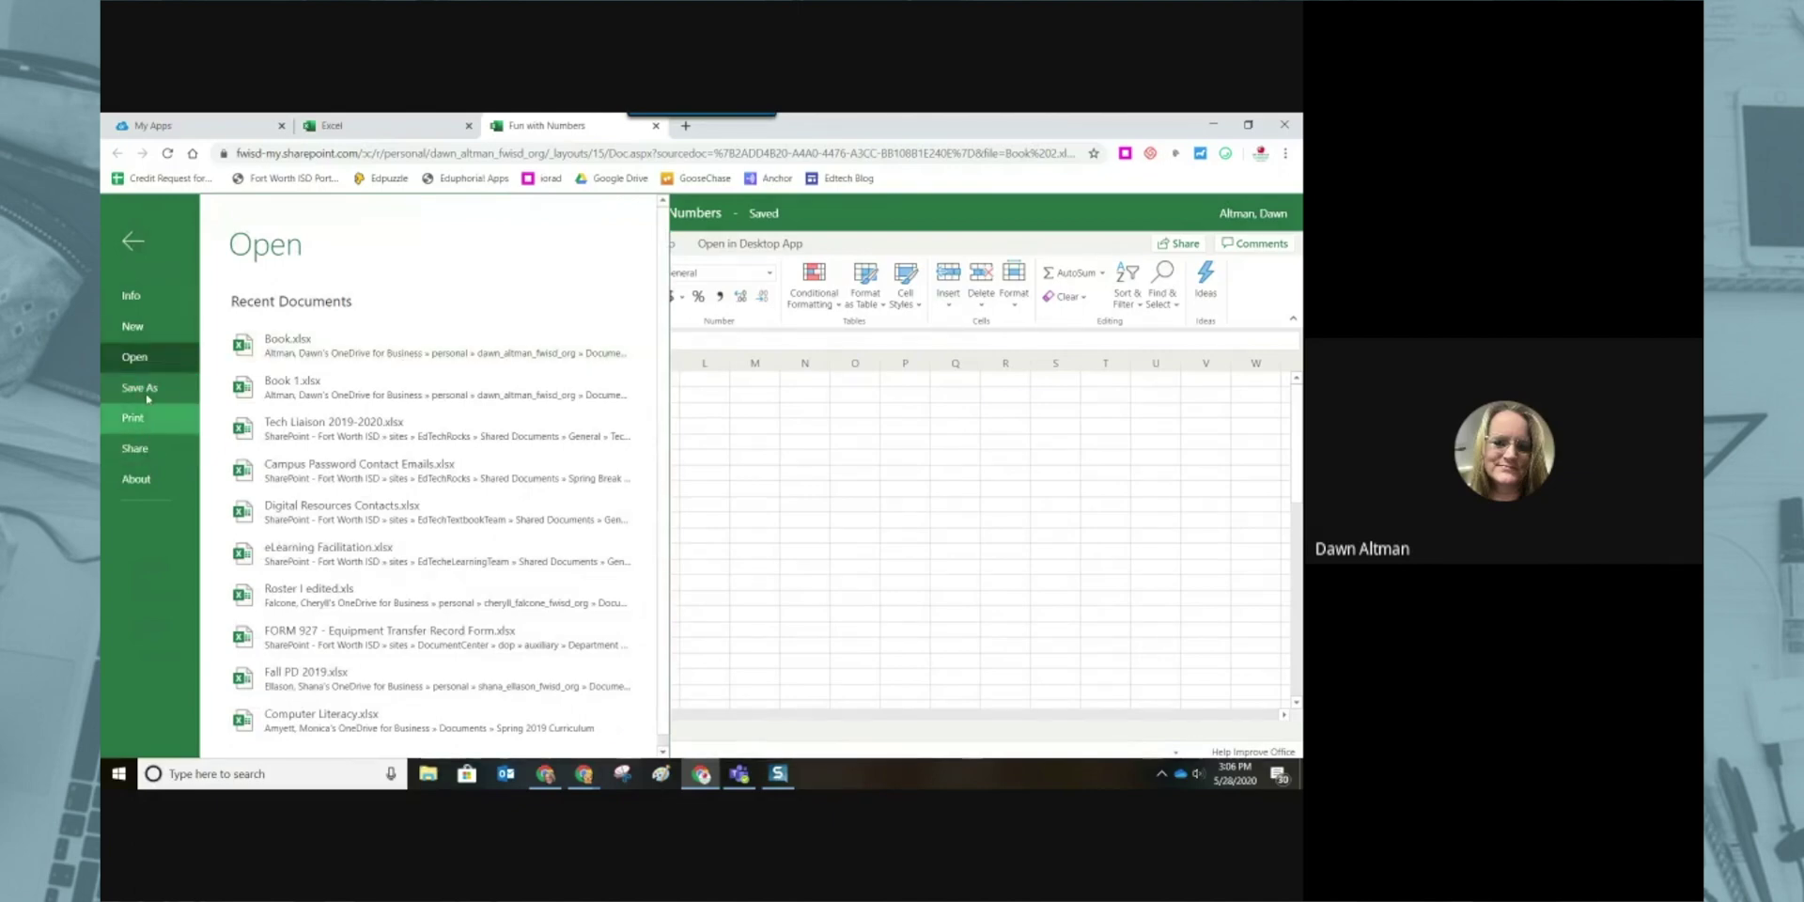
{"action": "left_click", "coordinate": [127, 241]}
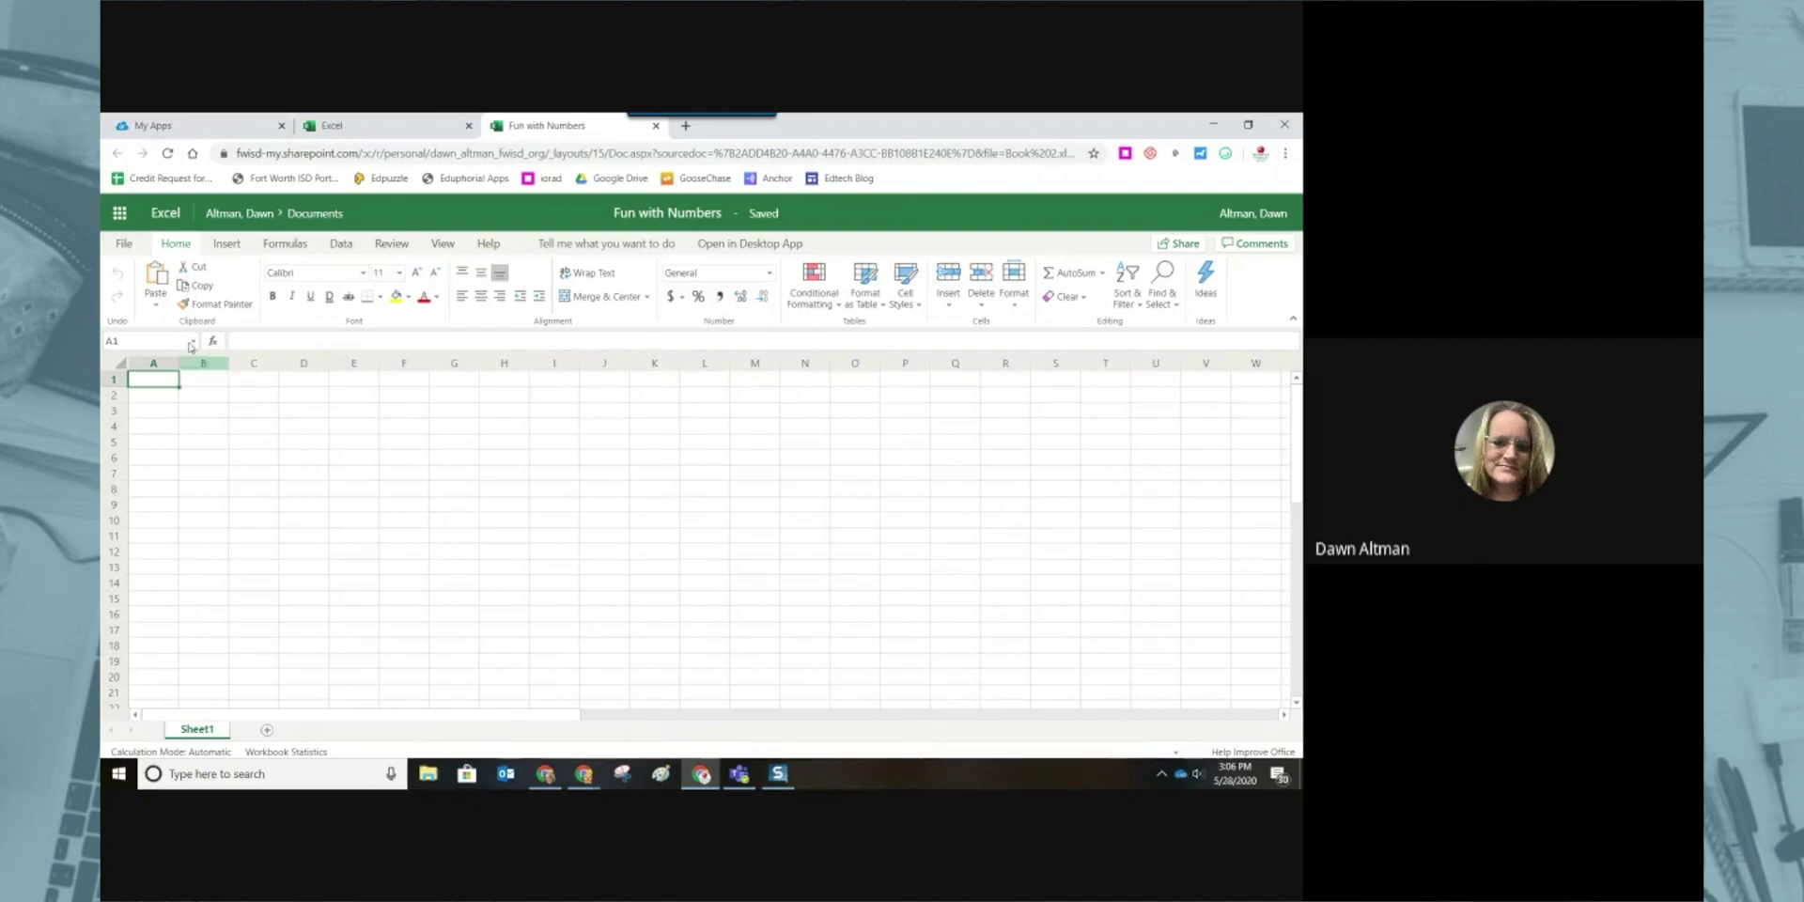
{"action": "left_click", "coordinate": [124, 246]}
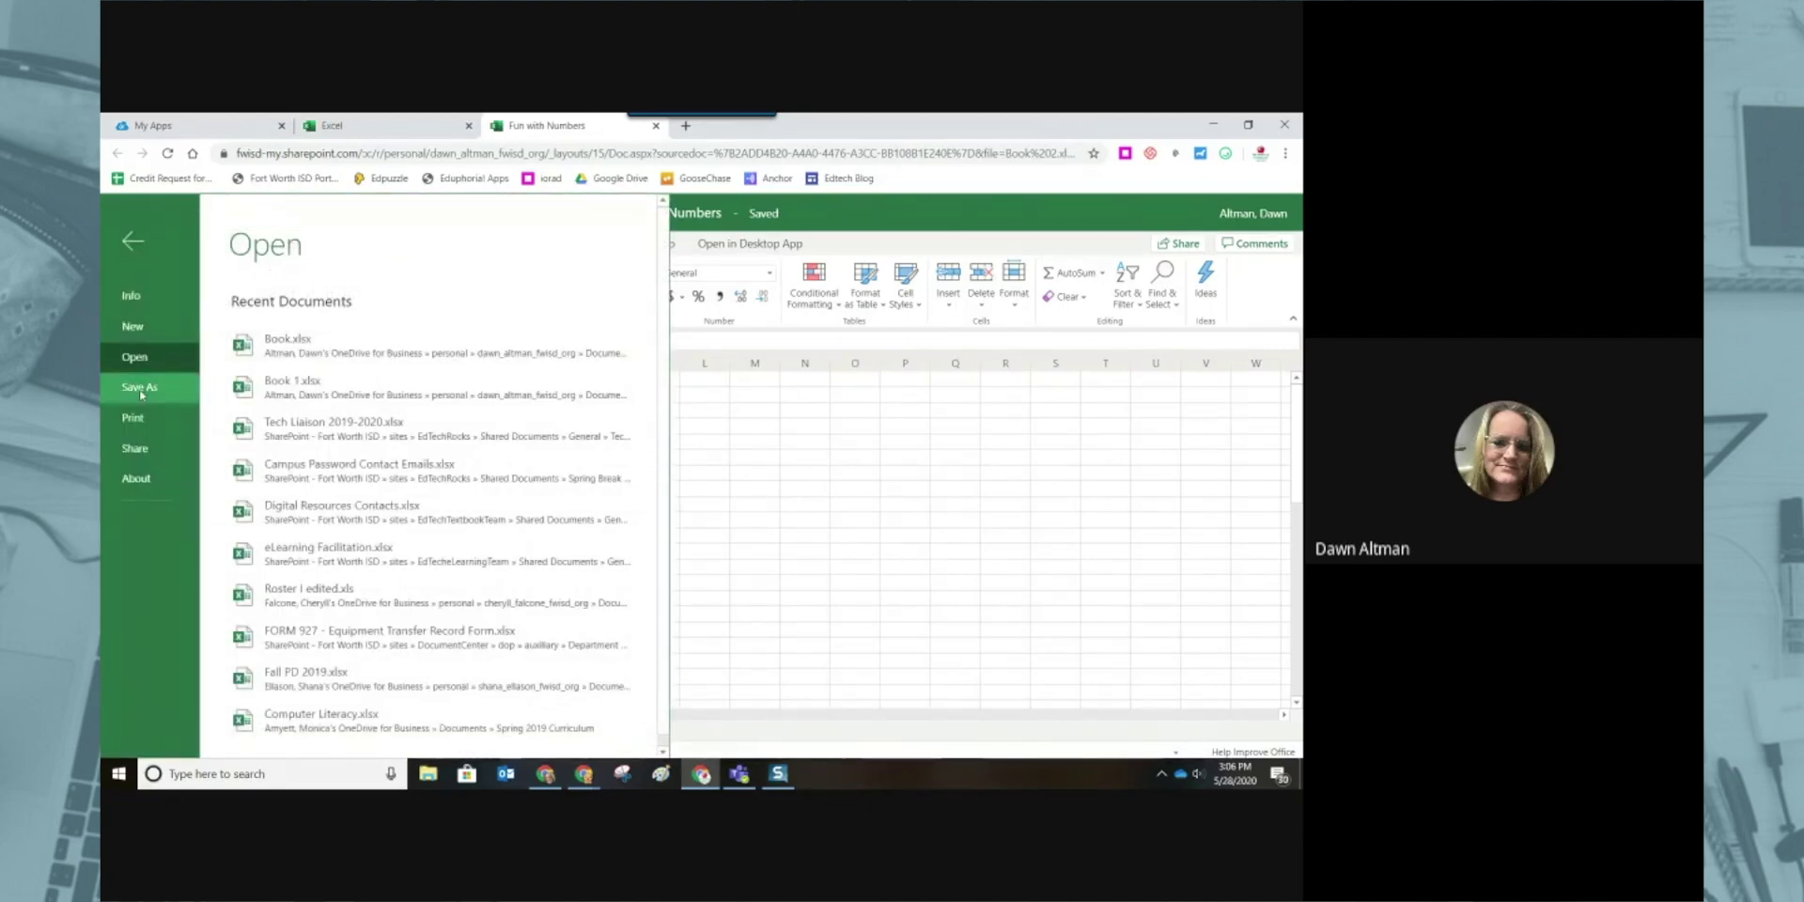
{"action": "left_click", "coordinate": [751, 402]}
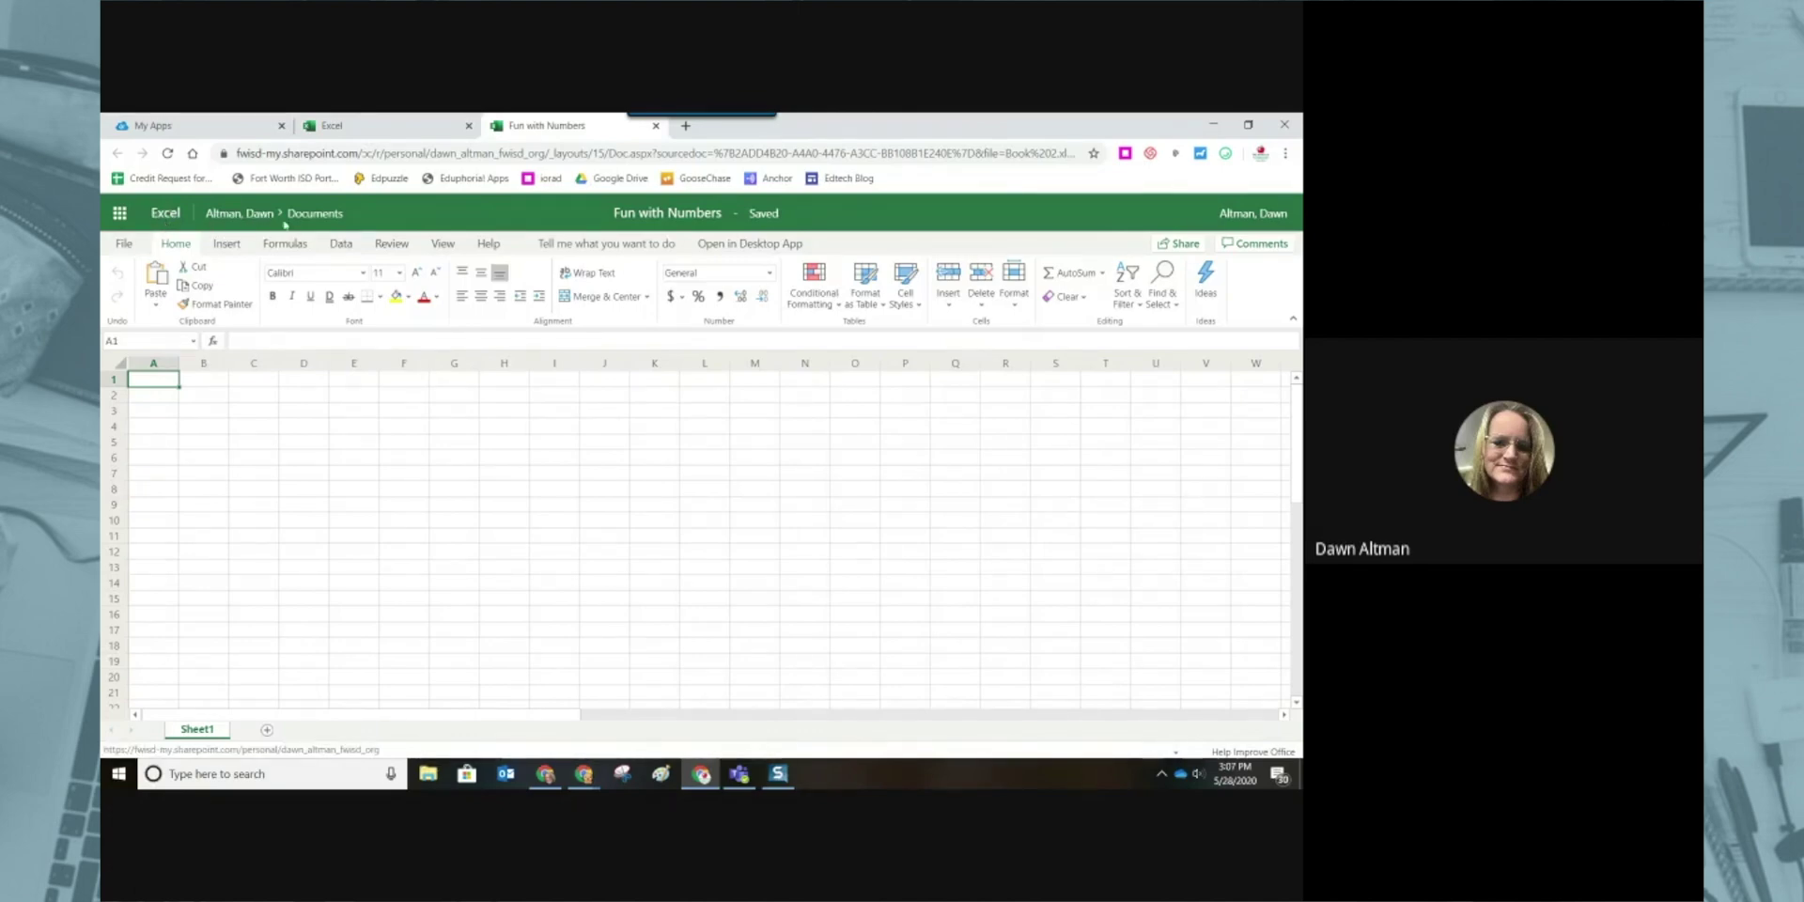
{"action": "left_click", "coordinate": [321, 222]}
{"action": "key", "text": "ctrl"}
{"action": "key", "text": "ctrl"}
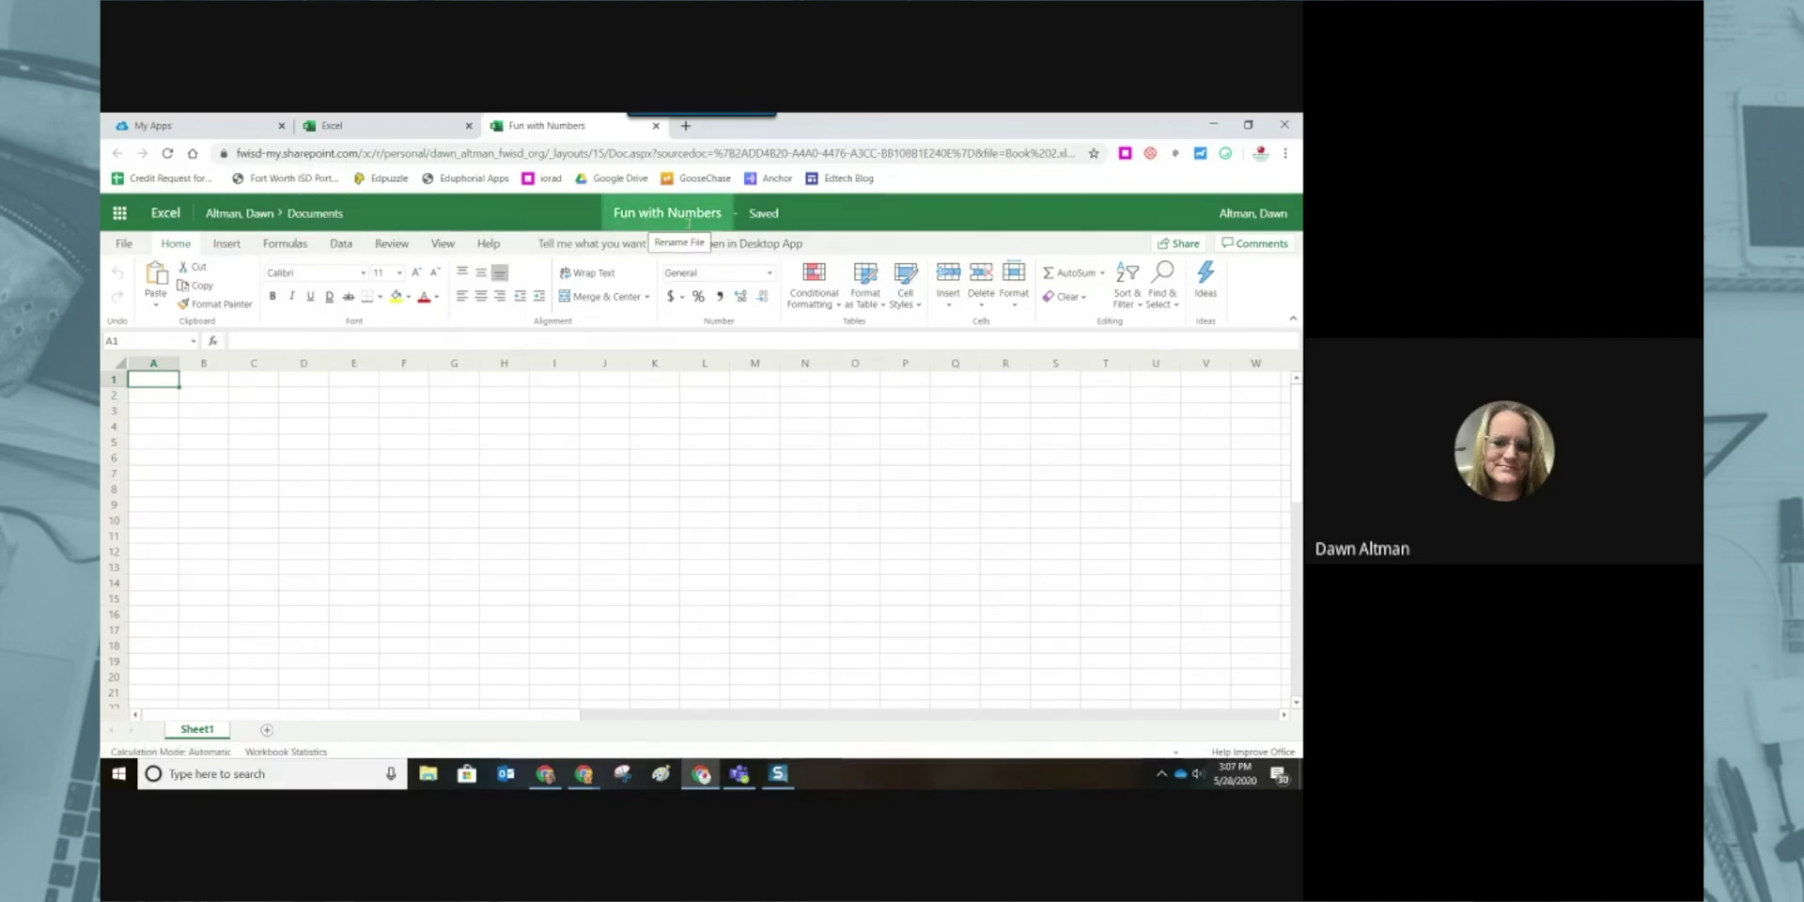
{"action": "key", "text": "ctrl"}
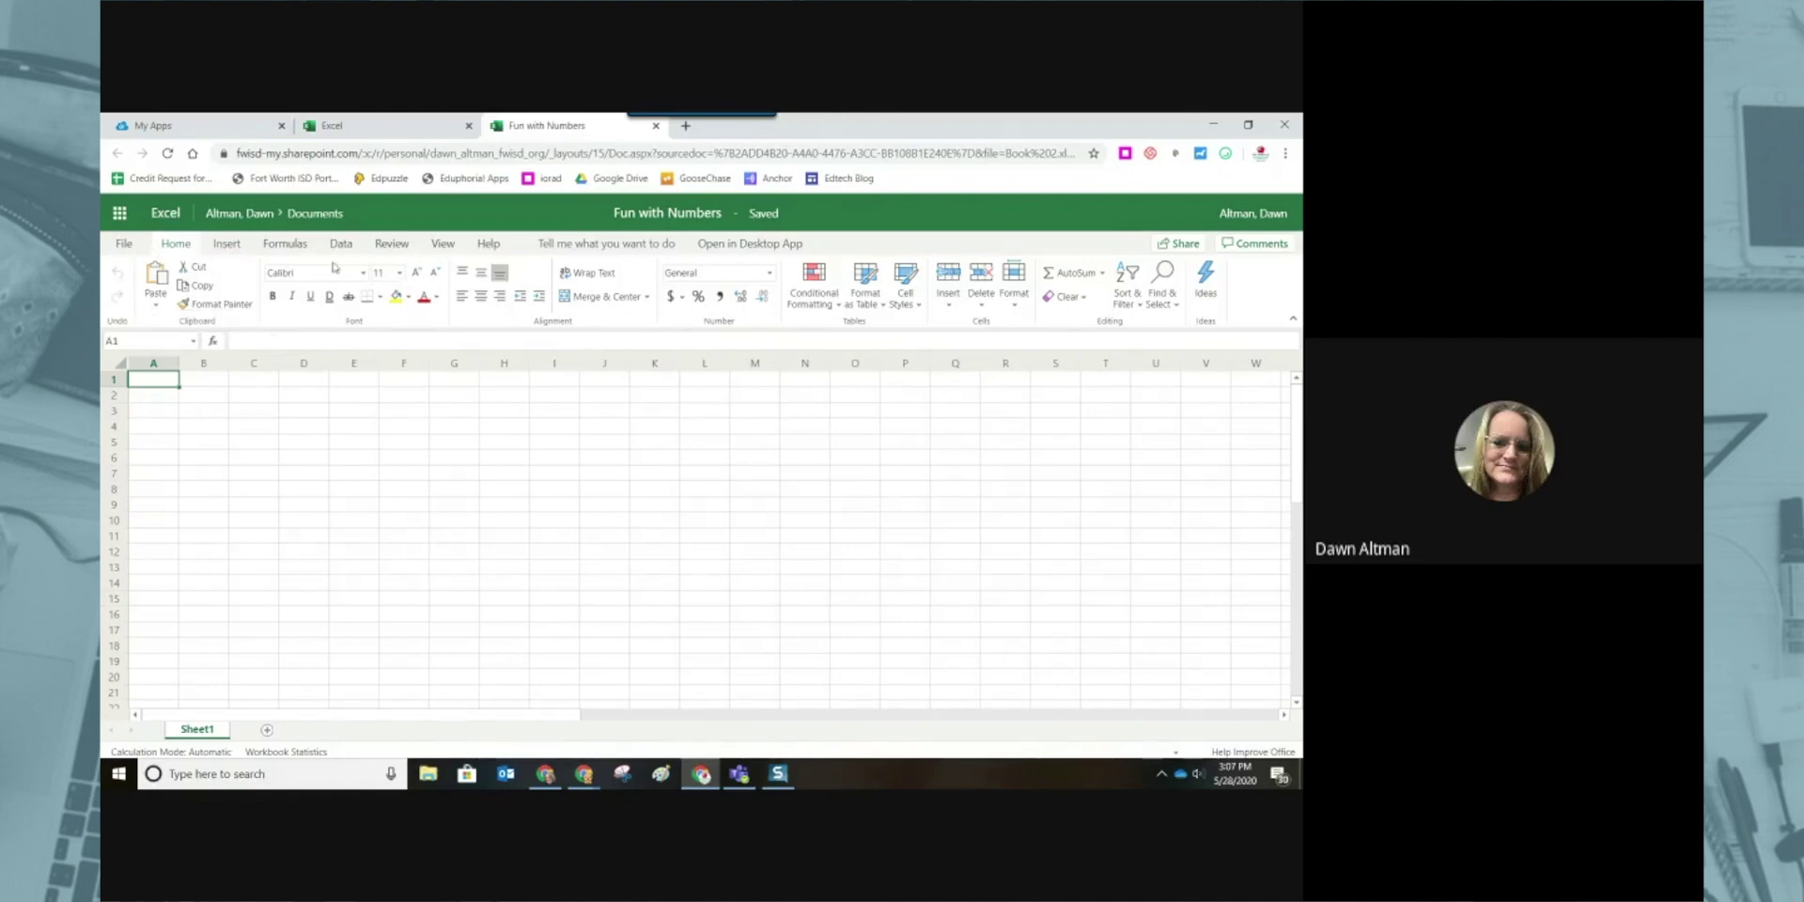
{"action": "left_click", "coordinate": [118, 243]}
{"action": "left_click", "coordinate": [132, 242]}
{"action": "left_click_drag", "start_coordinate": [1209, 323], "coordinate": [122, 247]}
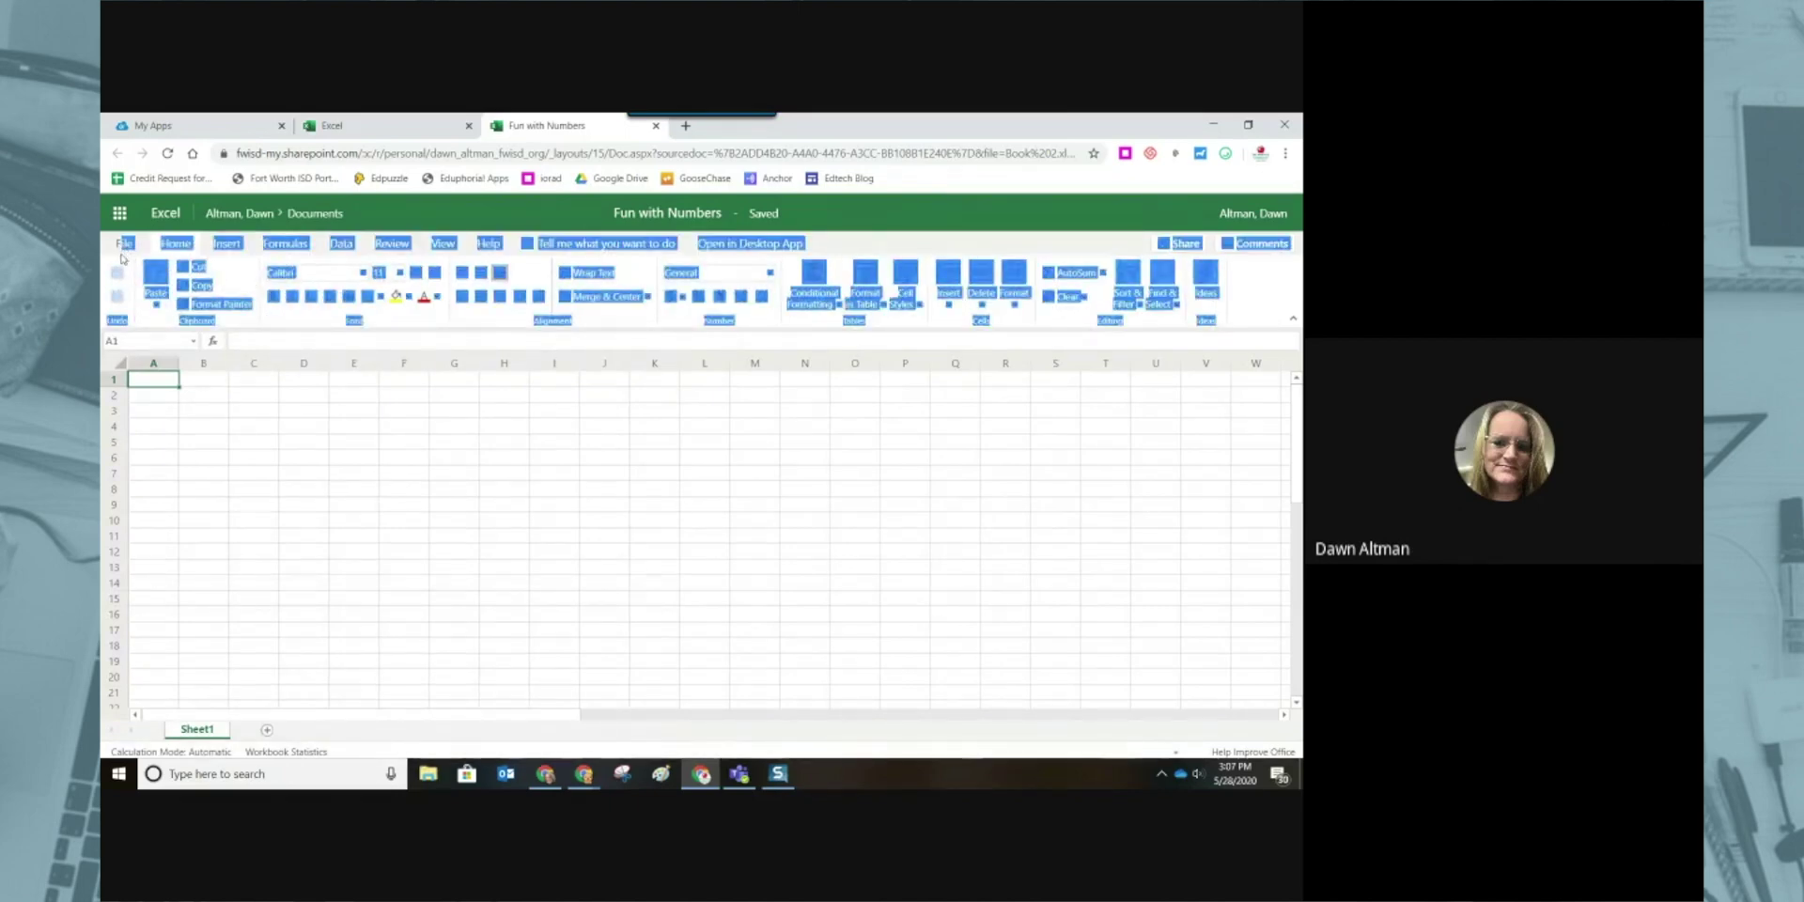
{"action": "left_click", "coordinate": [866, 245]}
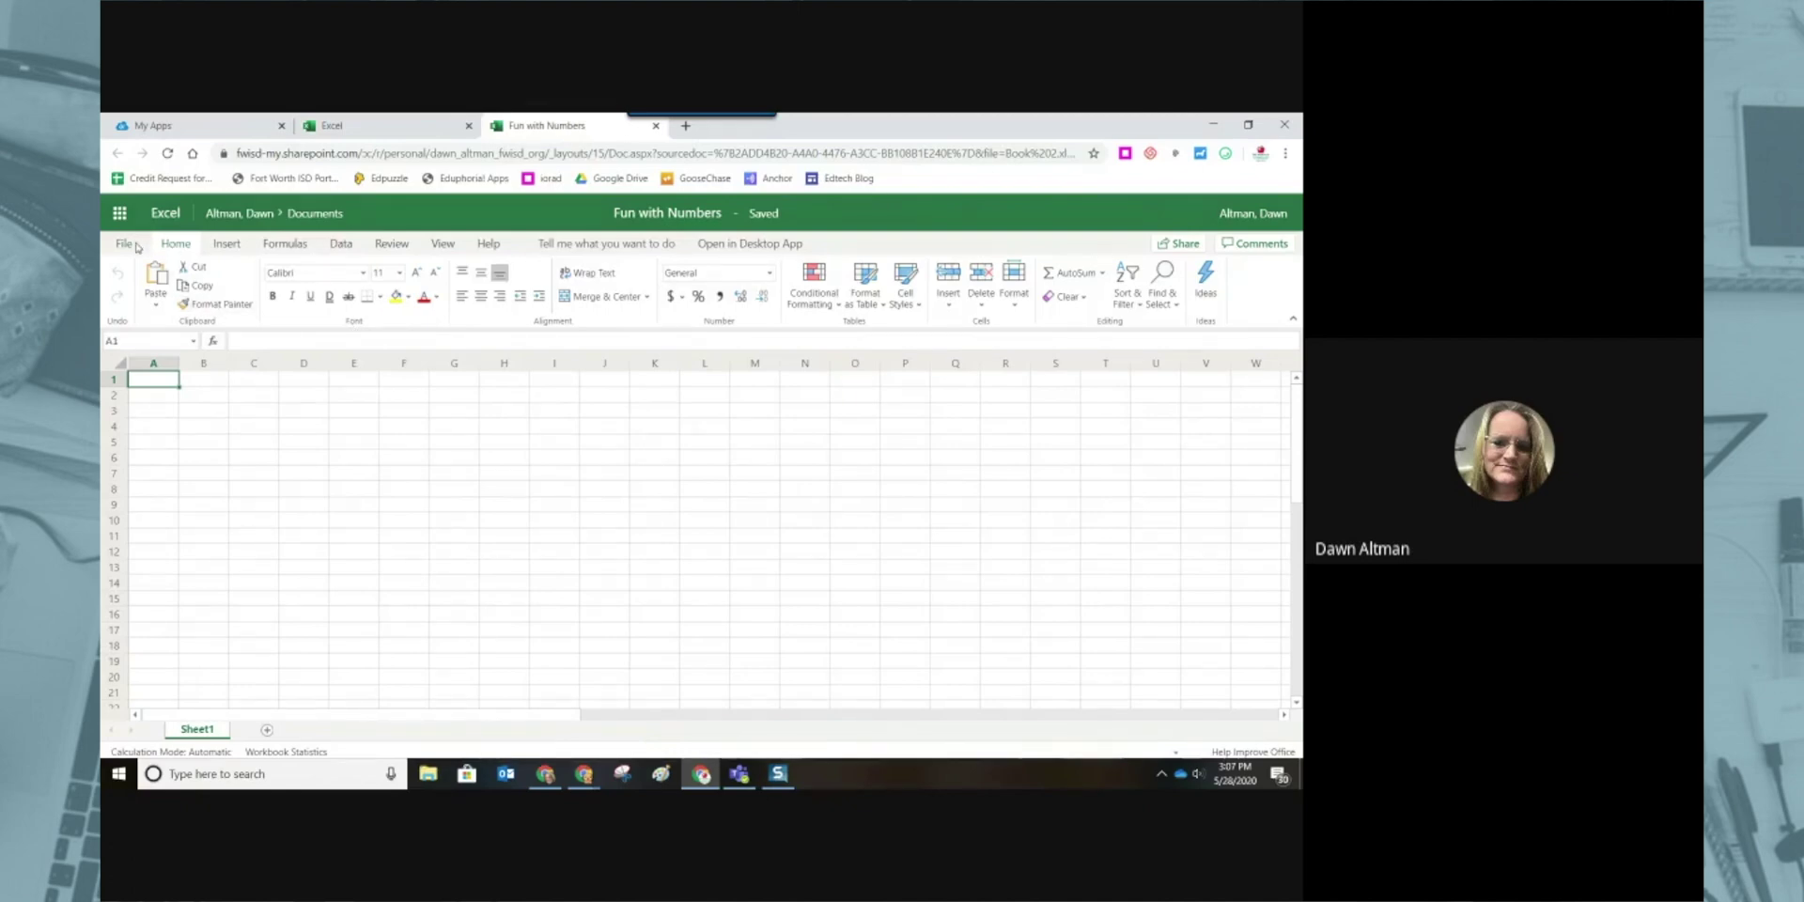
Step: Examine the Home command groups for font, alignment, number and table formatting
{"action": "left_click", "coordinate": [182, 246]}
{"action": "left_click", "coordinate": [281, 252]}
{"action": "left_click", "coordinate": [358, 328]}
{"action": "left_click", "coordinate": [558, 329]}
{"action": "left_click", "coordinate": [558, 331]}
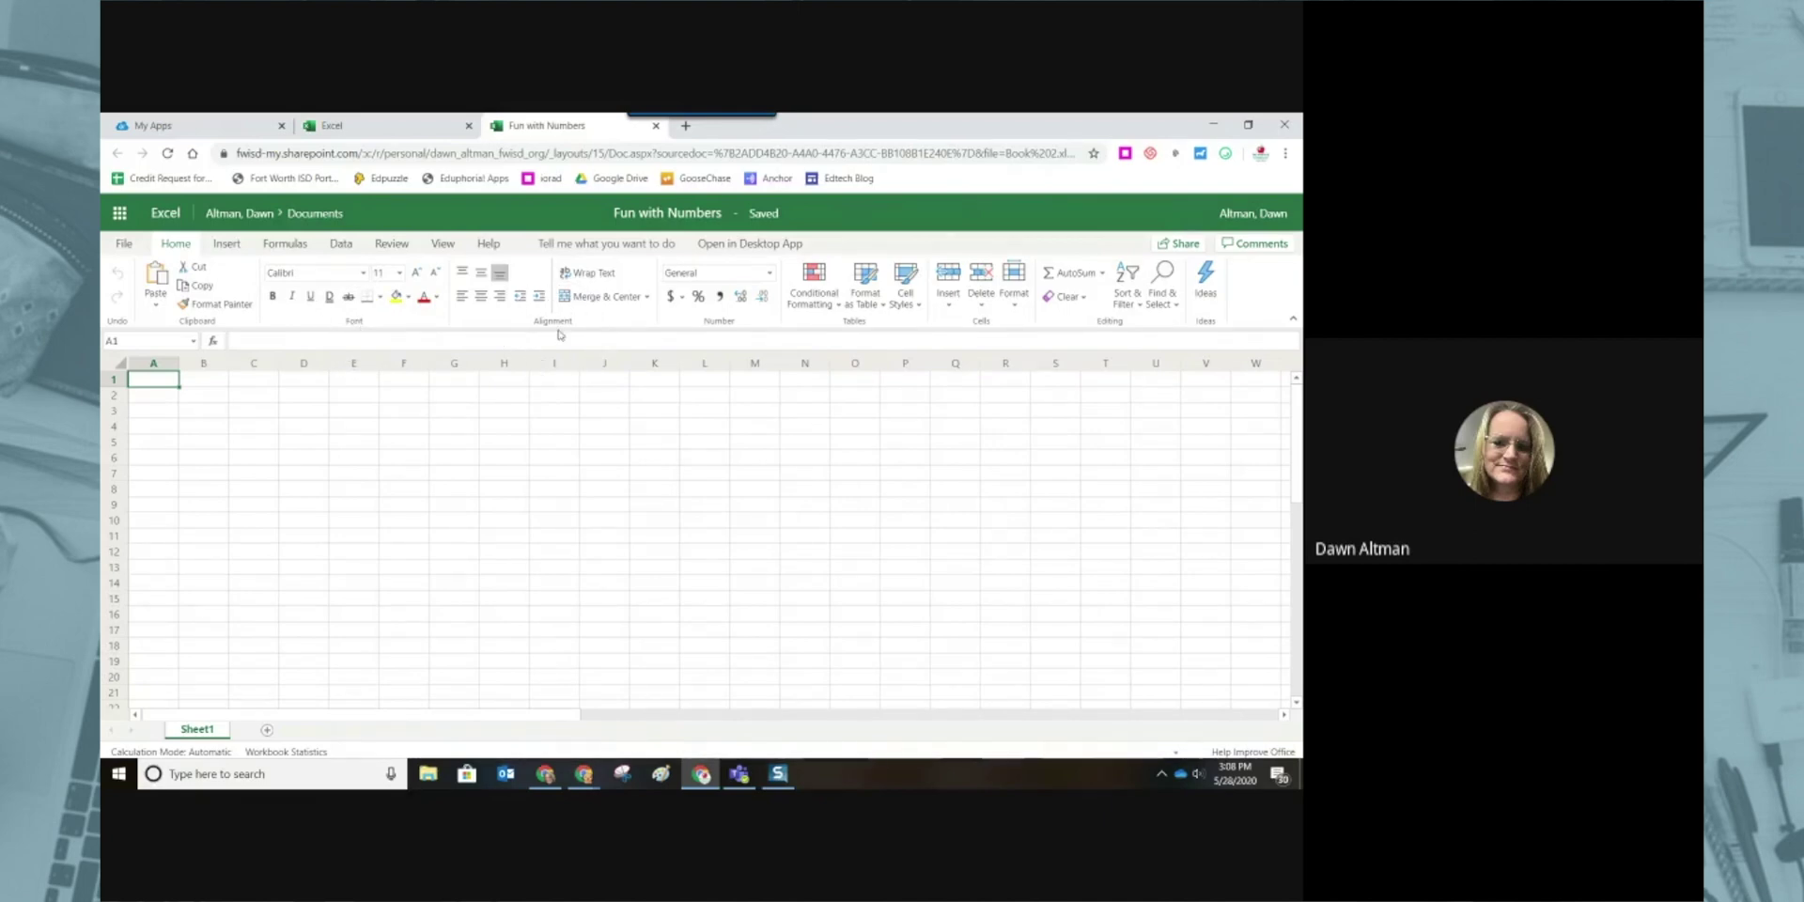
{"action": "left_click", "coordinate": [722, 328]}
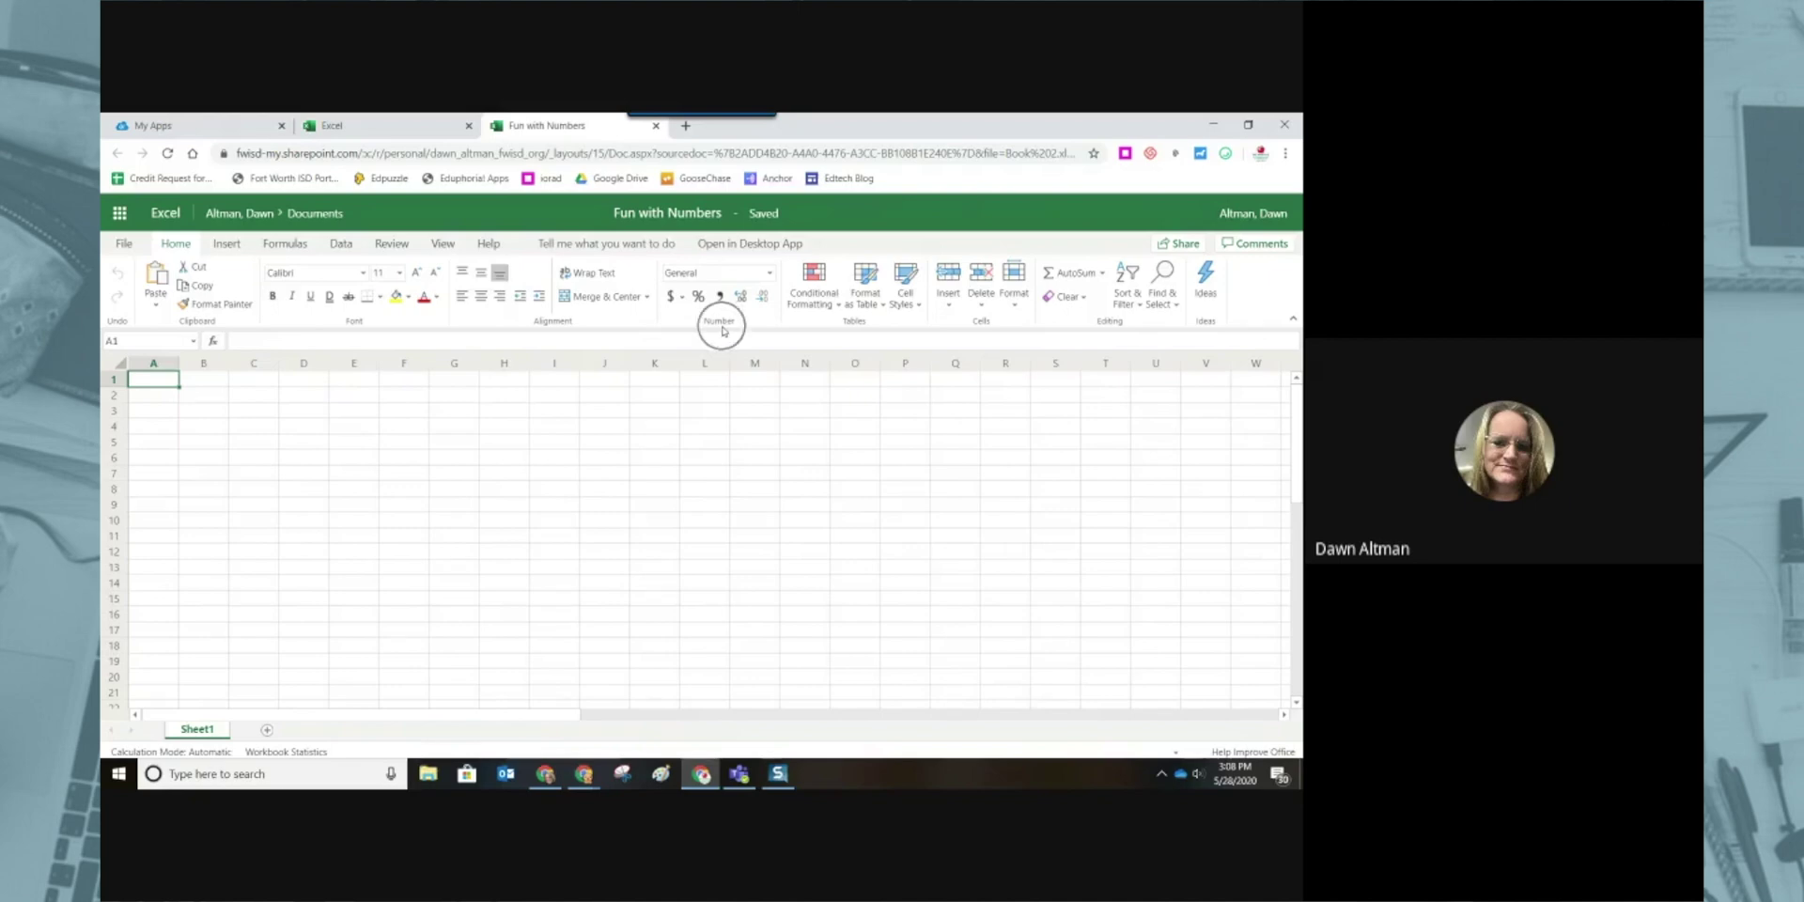
{"action": "left_click", "coordinate": [863, 321]}
{"action": "key", "text": "ctrl"}
{"action": "left_click", "coordinate": [260, 296]}
{"action": "left_click", "coordinate": [261, 295]}
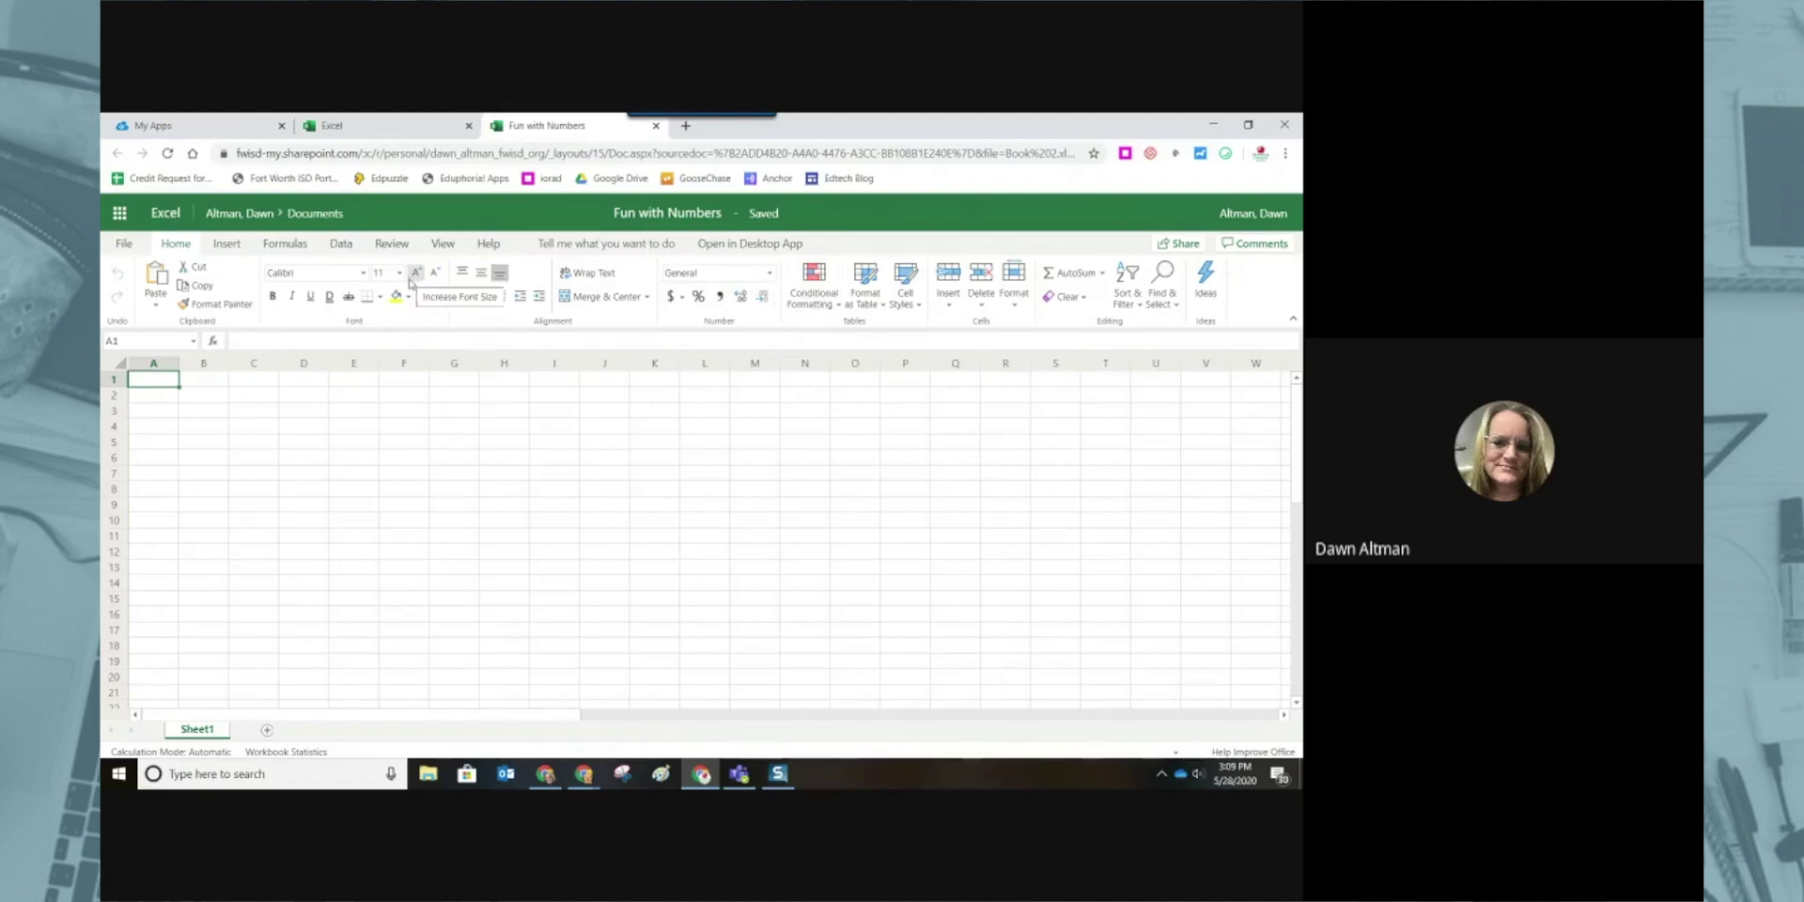
Step: Look through the Insert, Formulas and Help commands, including Keyboard Shortcuts, and return to the Home commands
{"action": "left_click", "coordinate": [229, 246]}
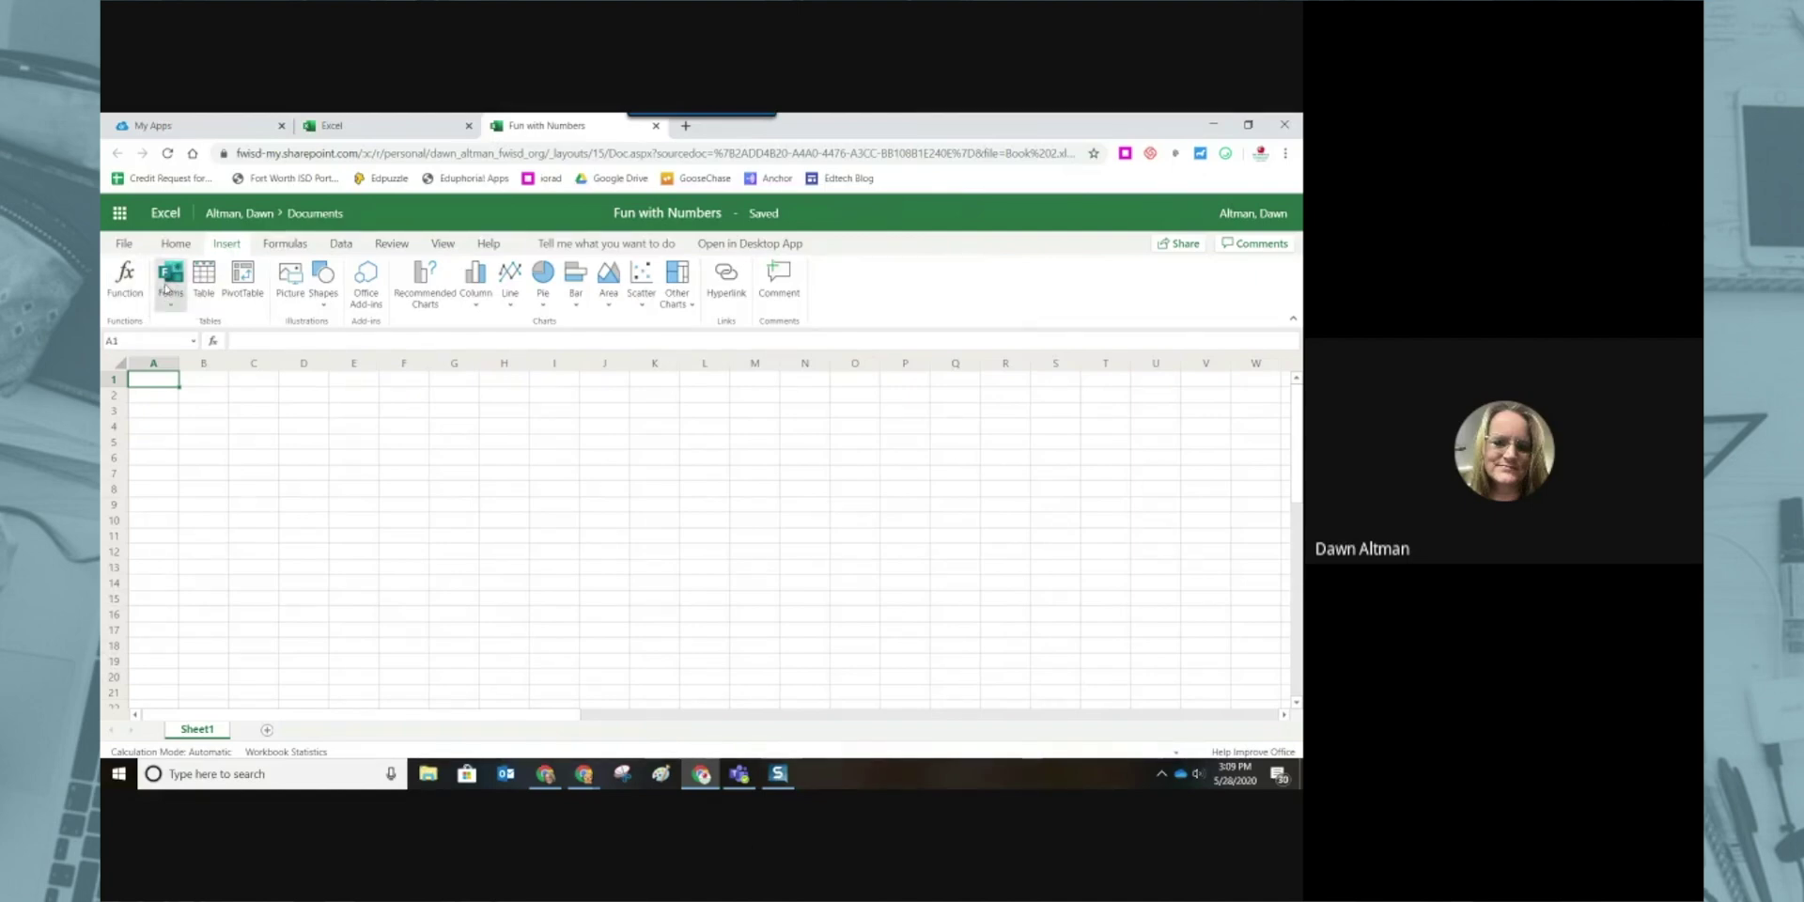
{"action": "left_click", "coordinate": [285, 243]}
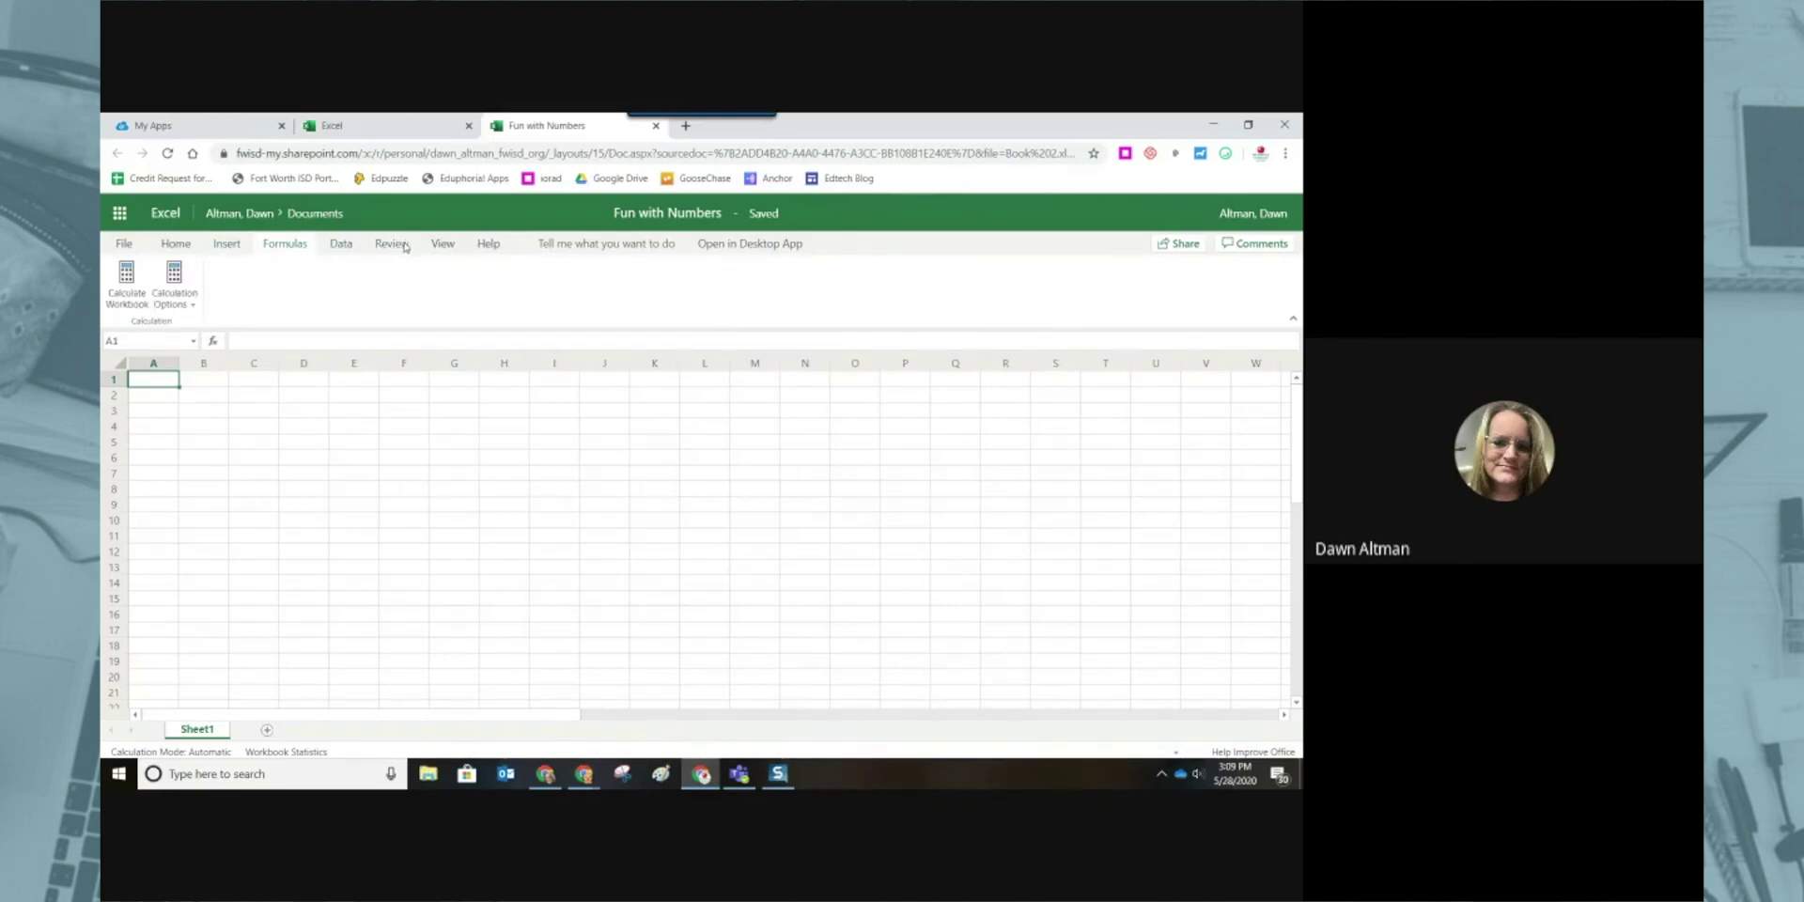
{"action": "left_click", "coordinate": [492, 248]}
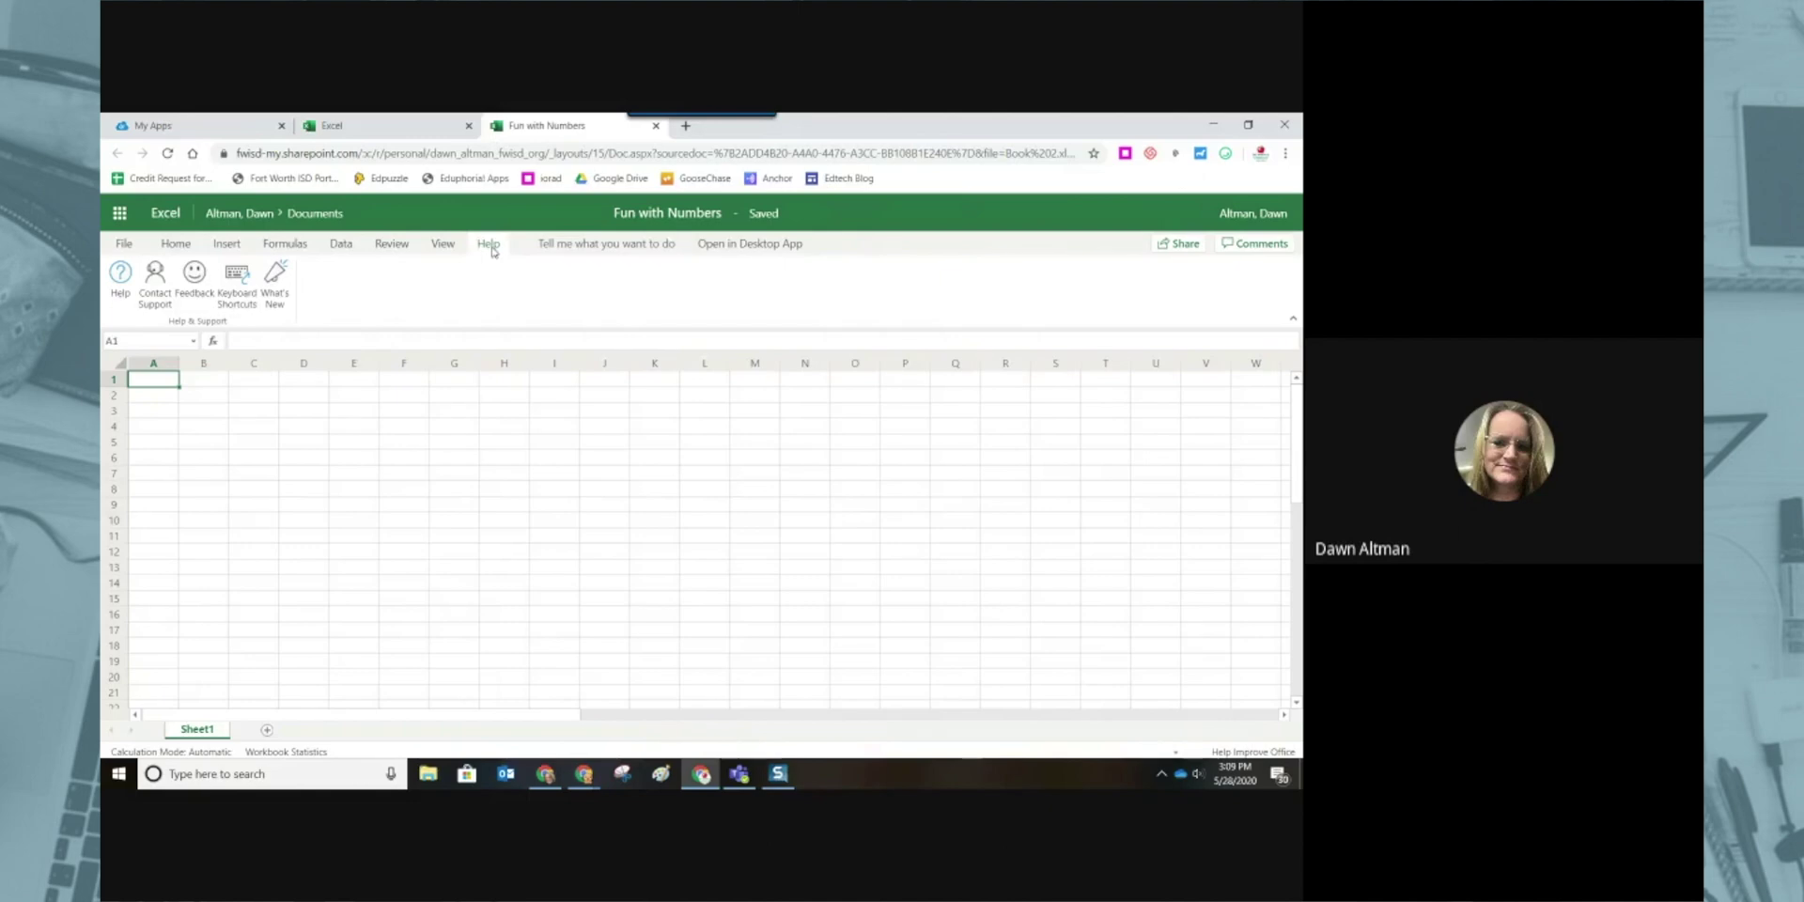
{"action": "left_click", "coordinate": [493, 248]}
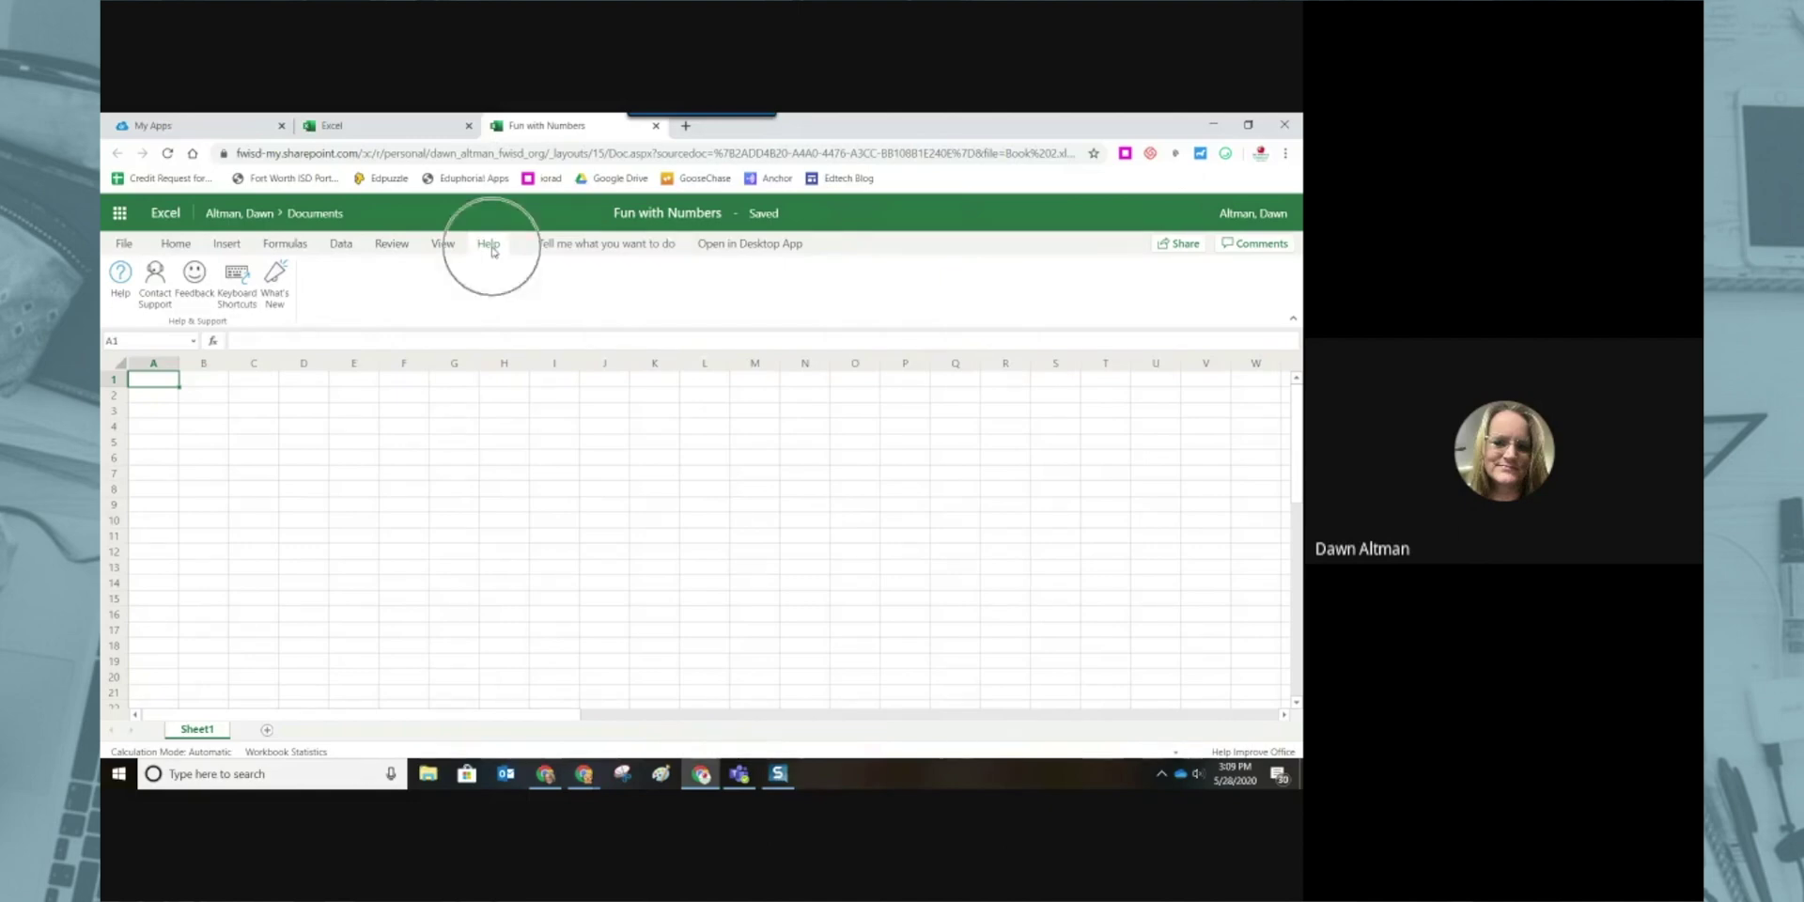
{"action": "left_click", "coordinate": [240, 306]}
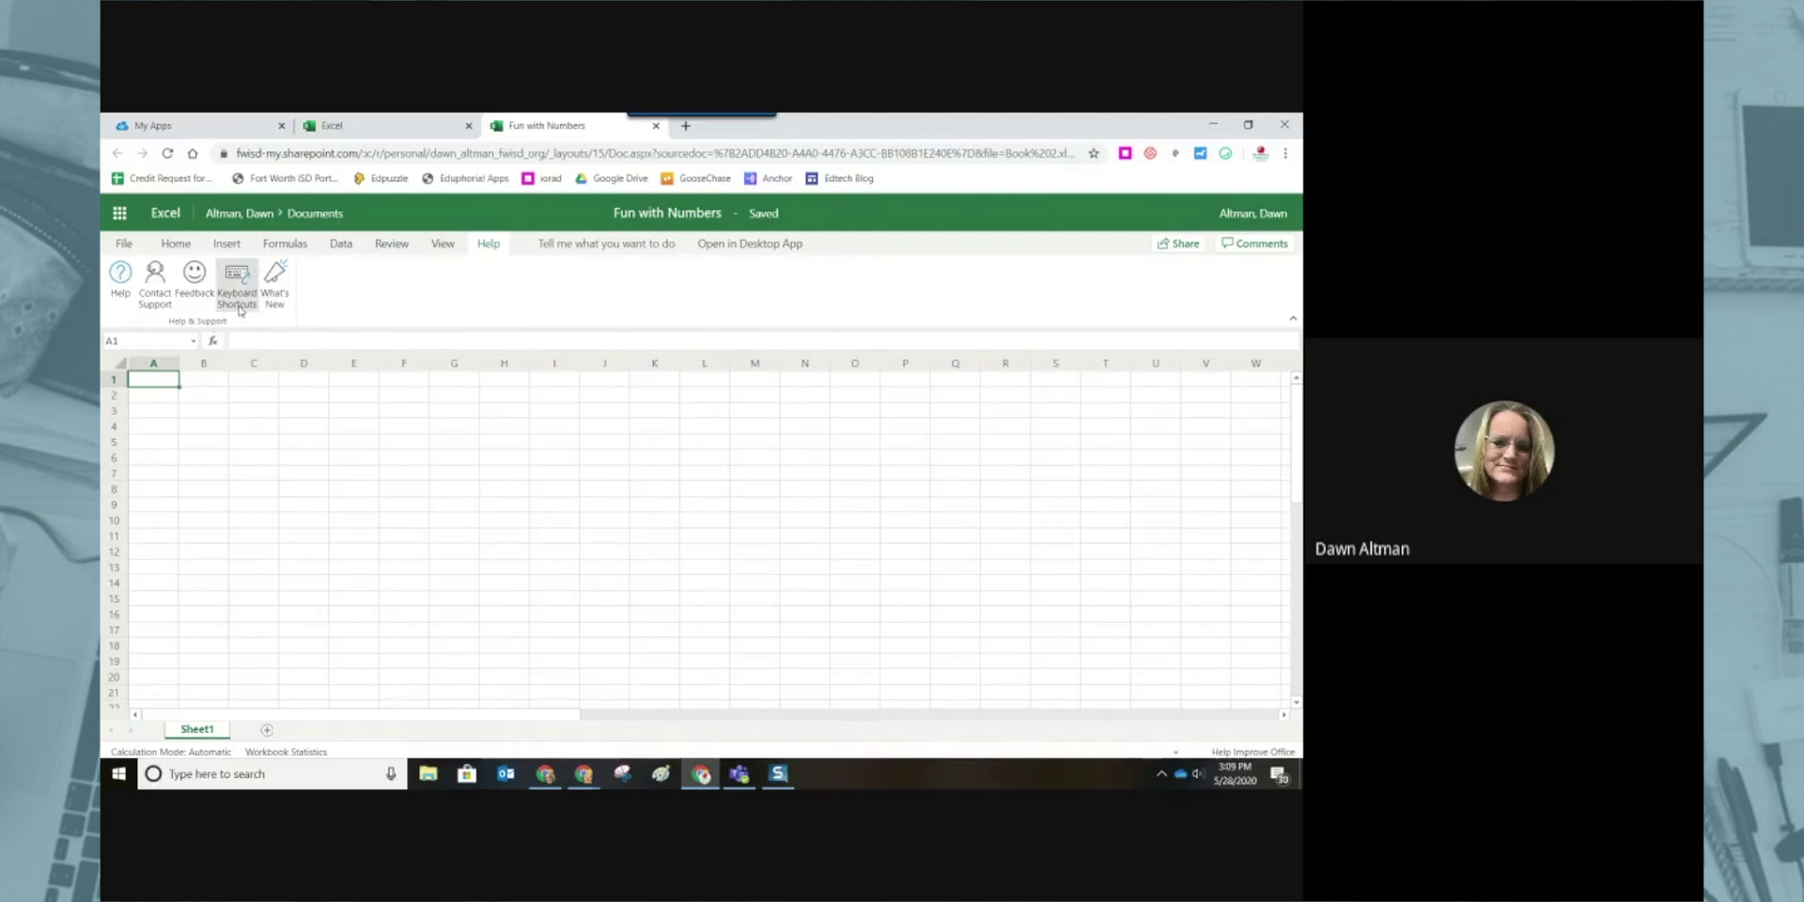
{"action": "left_click", "coordinate": [241, 307]}
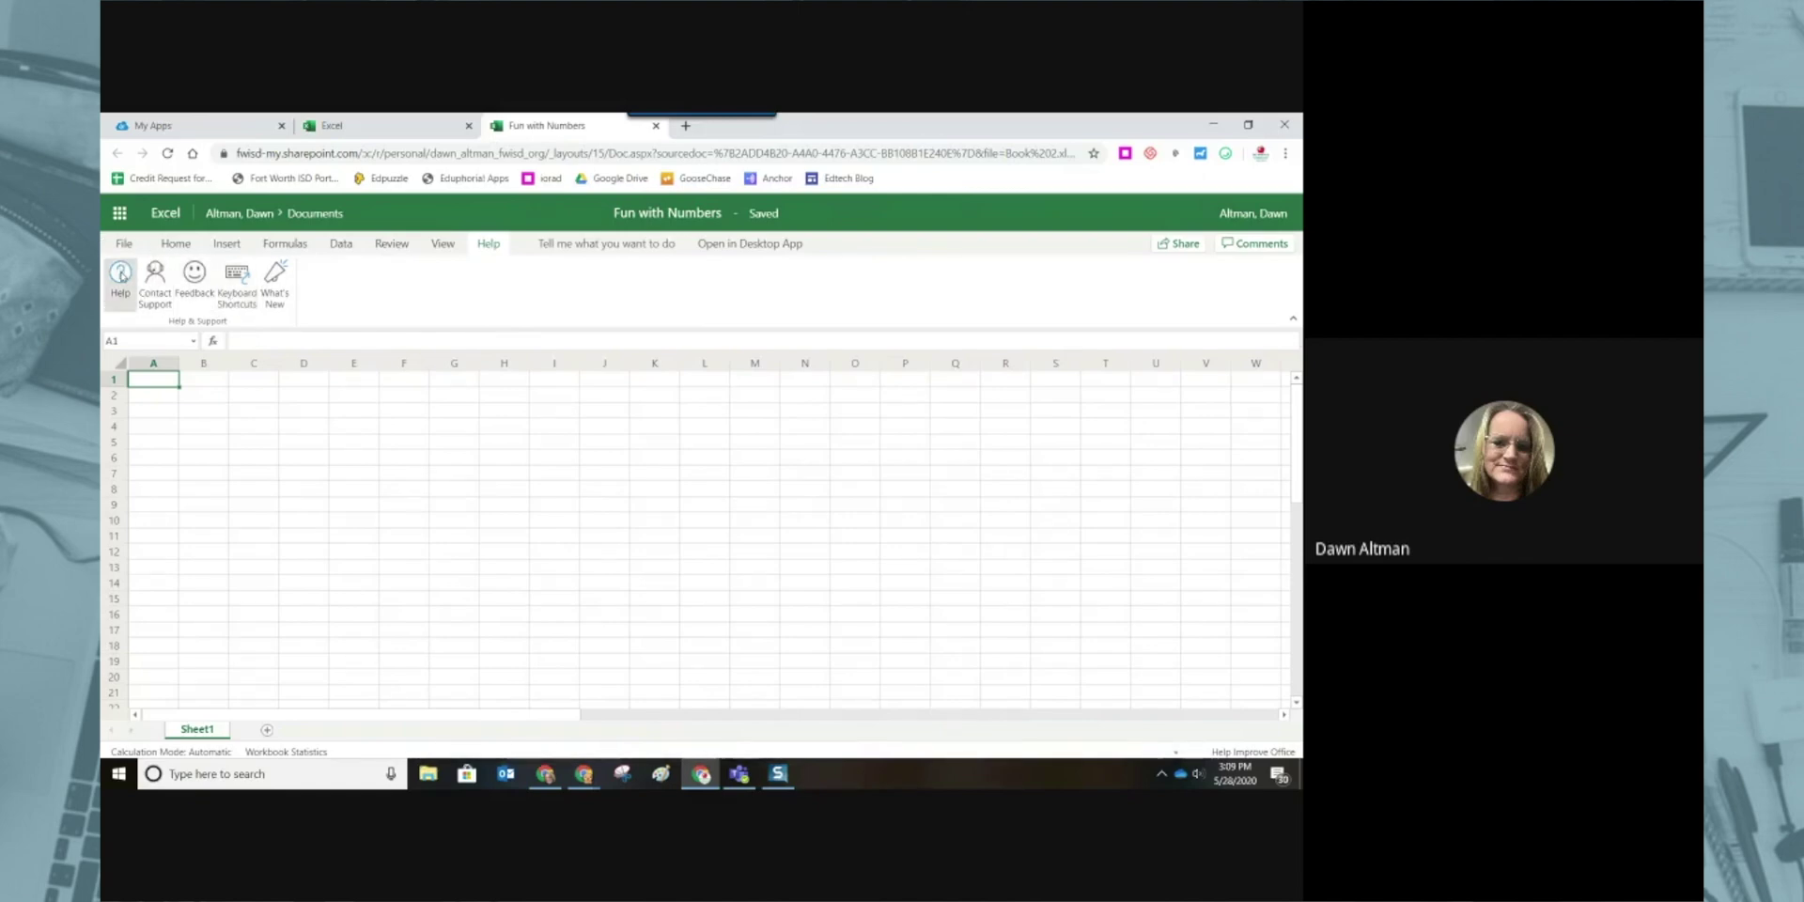
{"action": "left_click", "coordinate": [176, 246]}
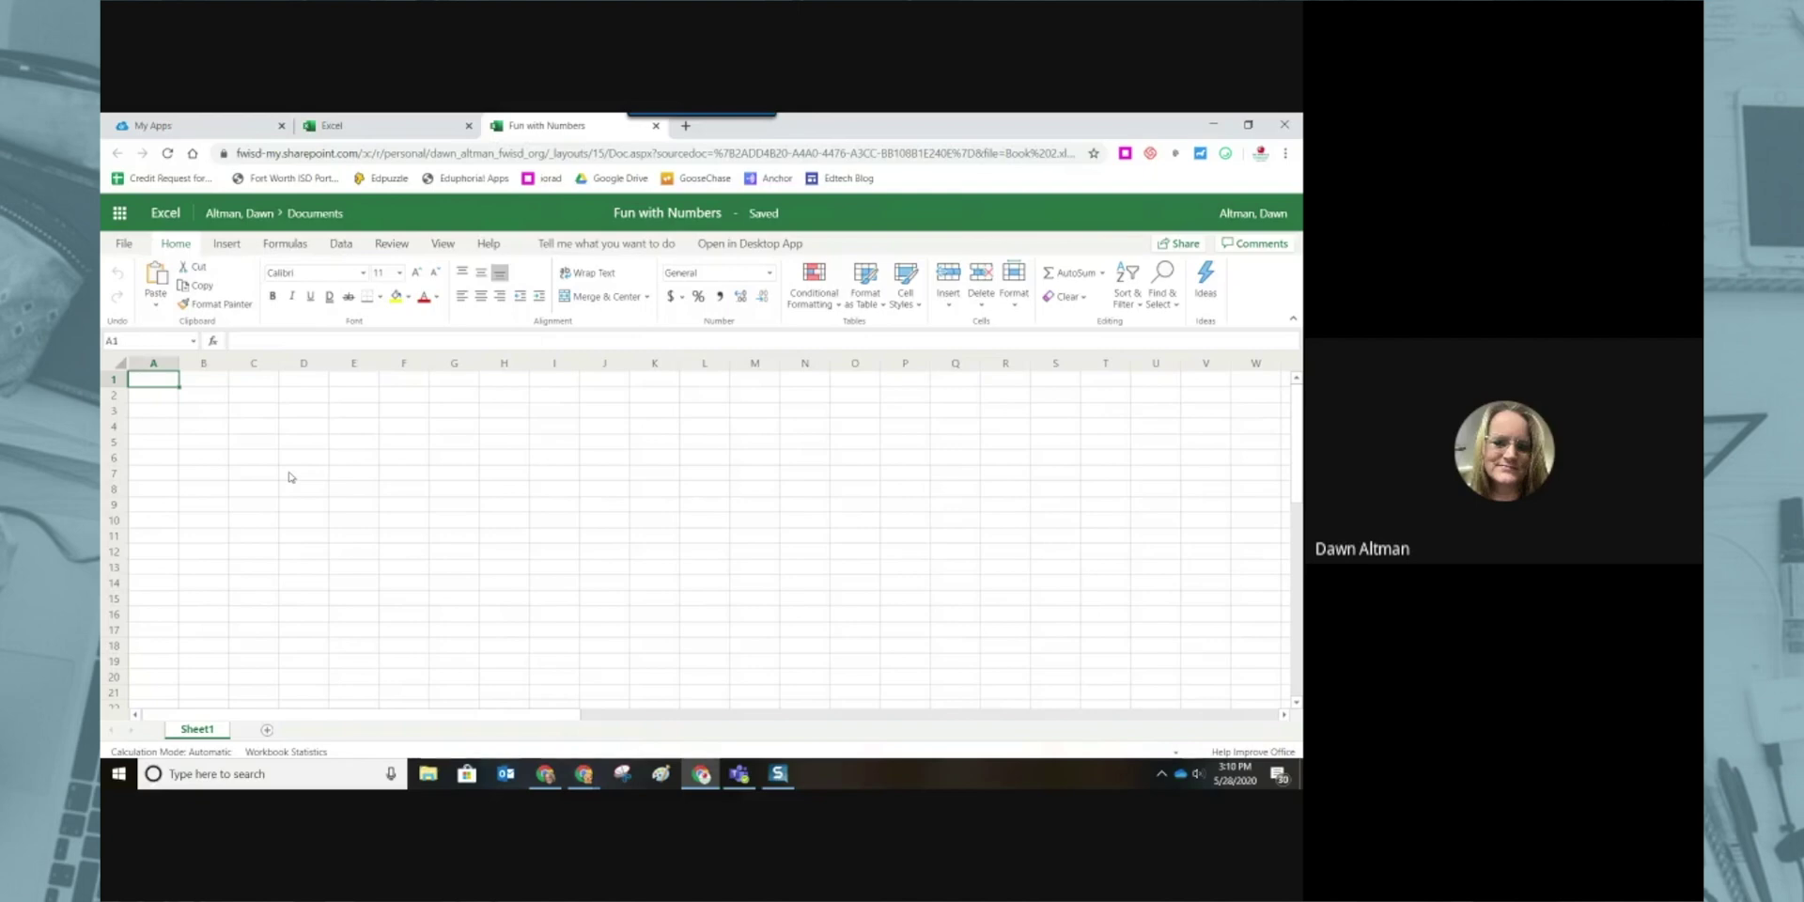
{"action": "left_click", "coordinate": [173, 247]}
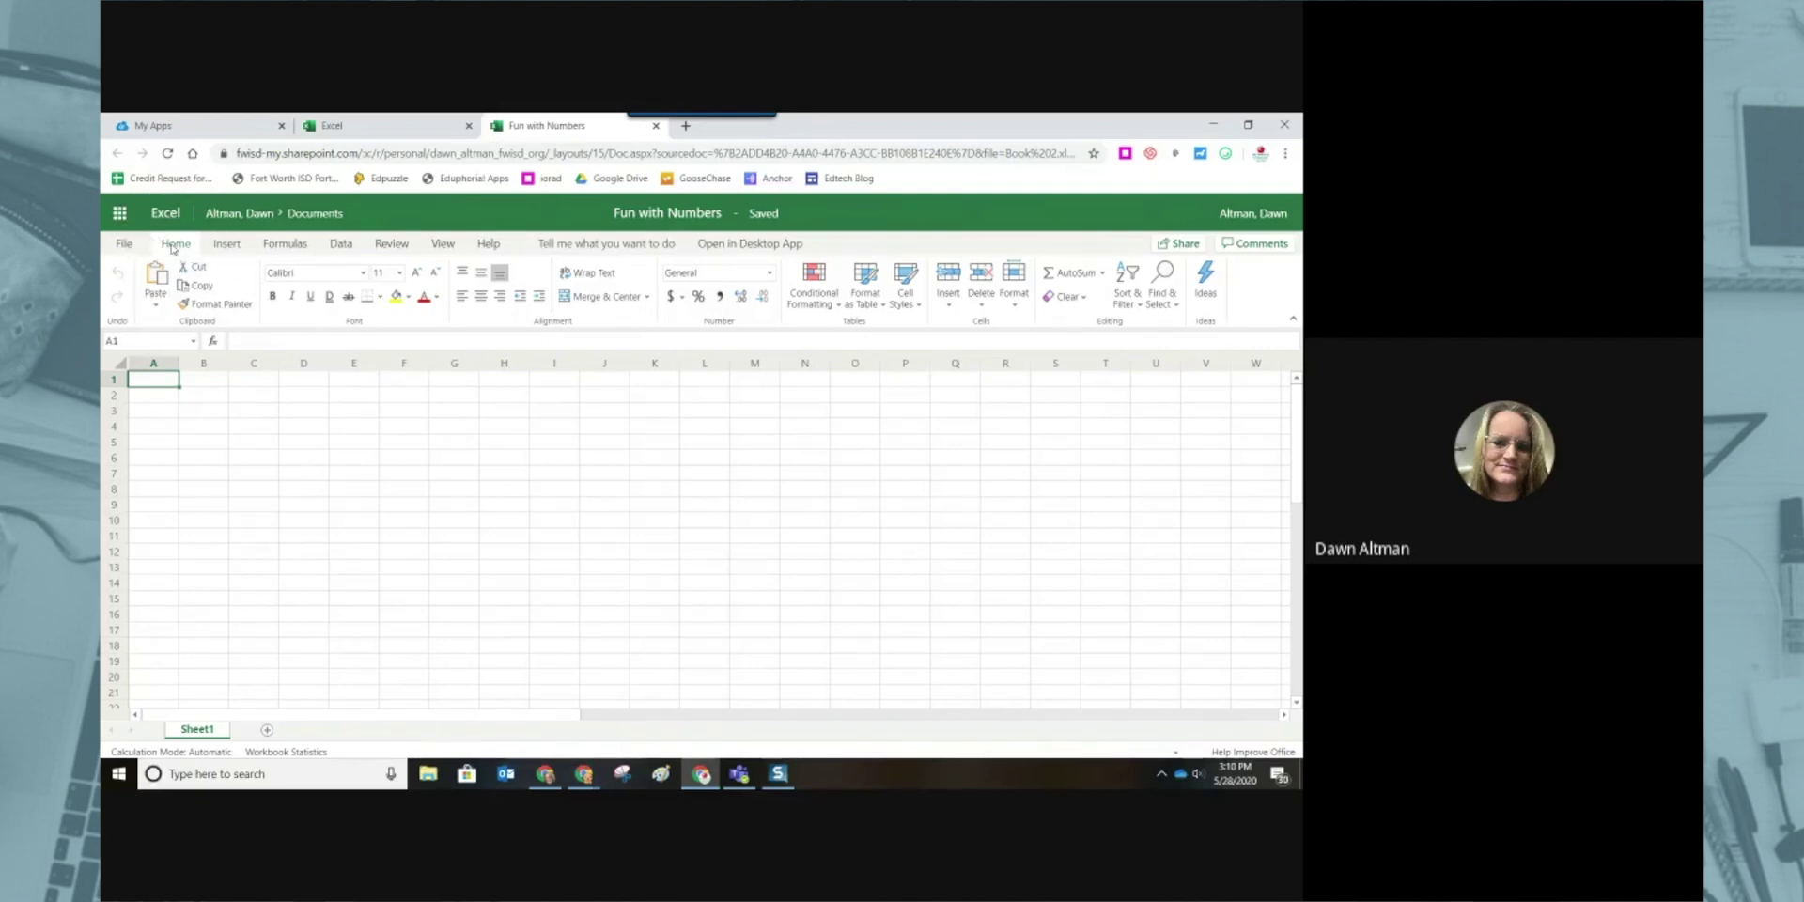